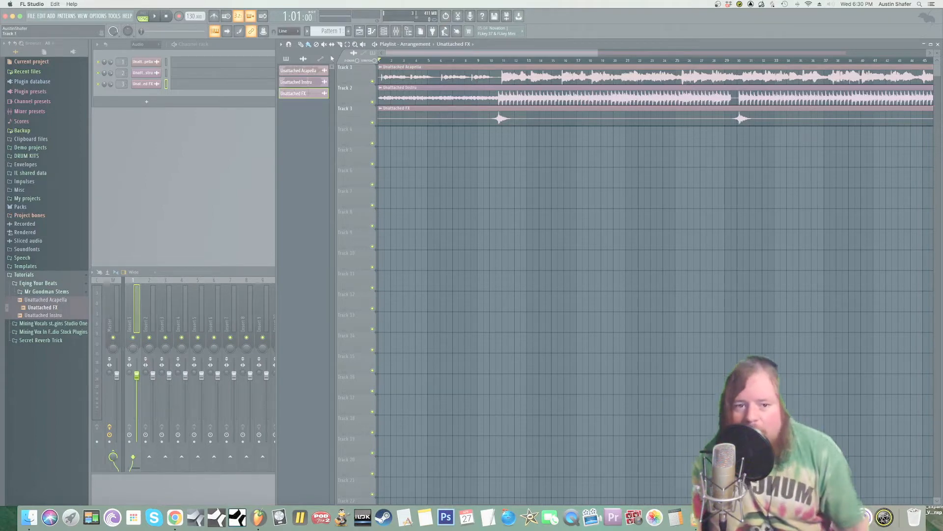
# Step: Play the song from bar 9 and from the beginning, and mark the section from bar 20 to about bar 30 for looping
pyautogui.click(485, 60)
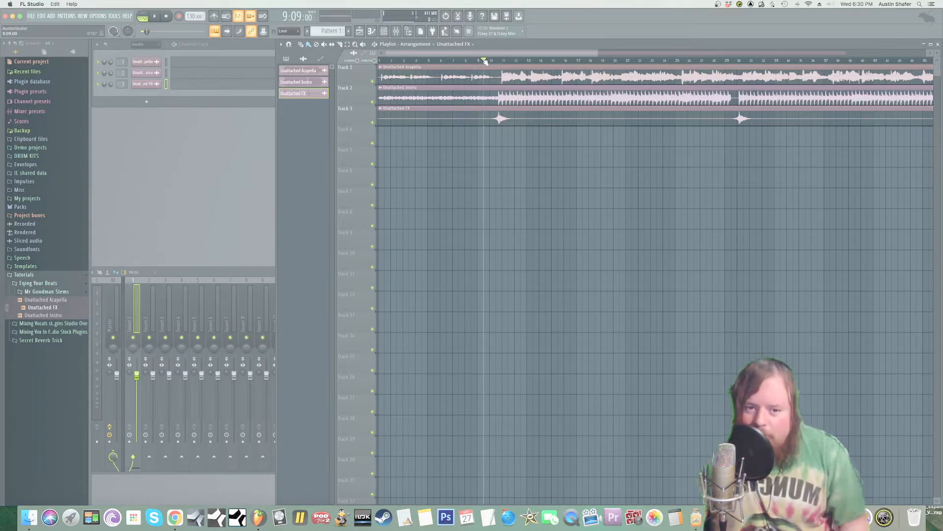
pyautogui.press('space')
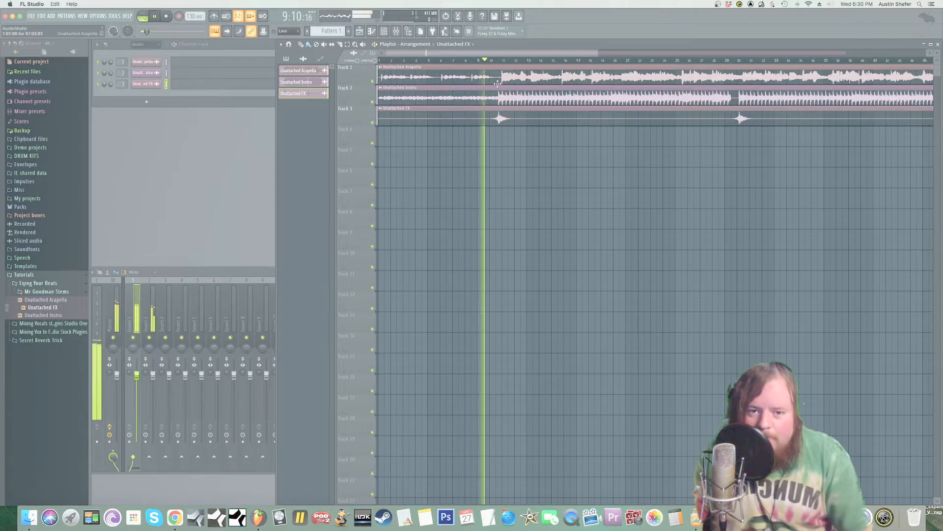
pyautogui.click(382, 60)
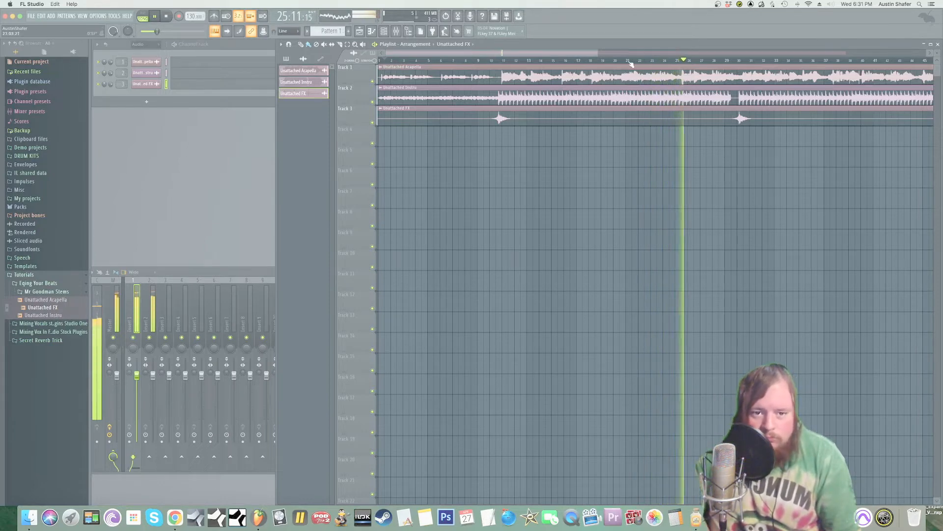
pyautogui.moveTo(627, 63); pyautogui.dragTo(737, 65)
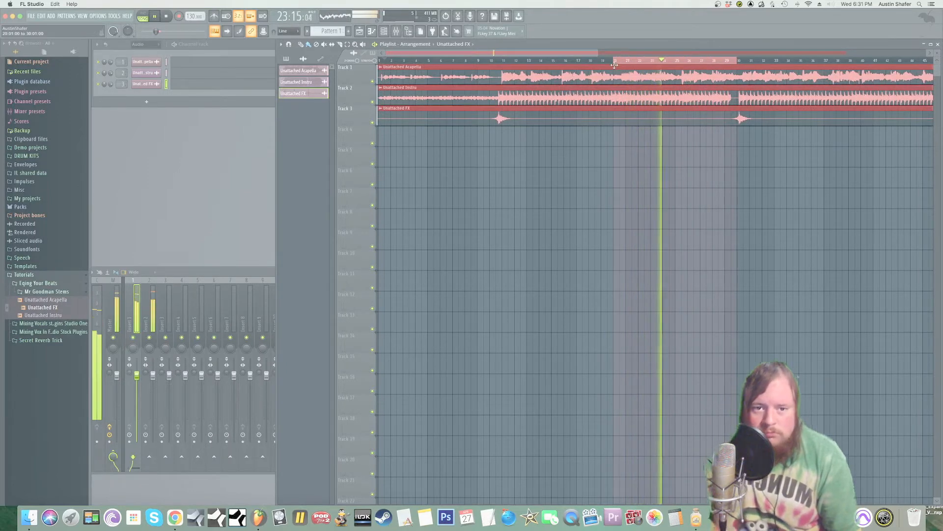
pyautogui.press('space')
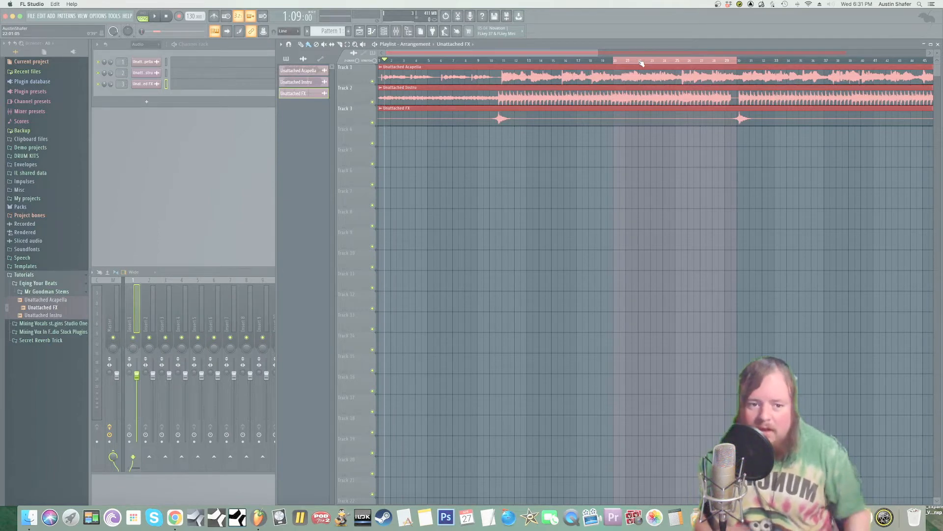
# Step: Expand the mixer, load Fruity Parametric EQ 2 in Insert 1's first slot and place its window over the playlist
pyautogui.doubleClick(174, 274)
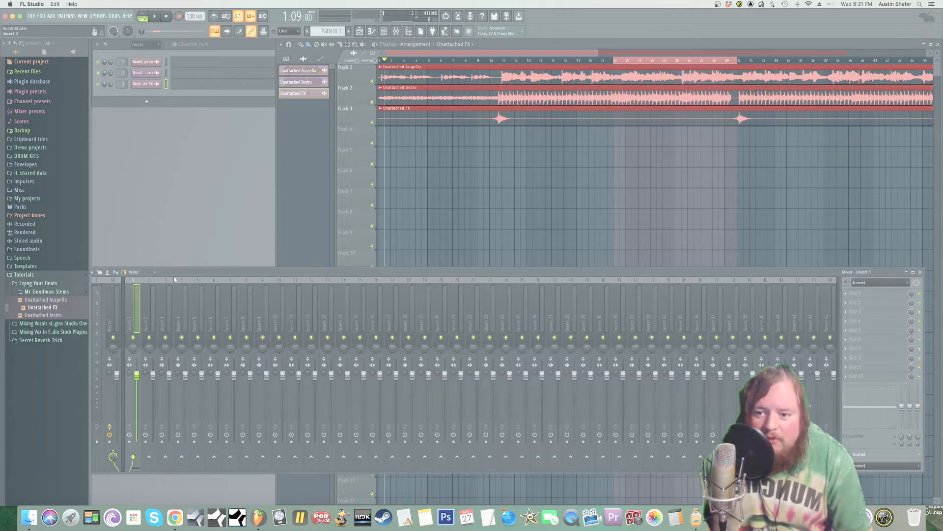
pyautogui.click(855, 293)
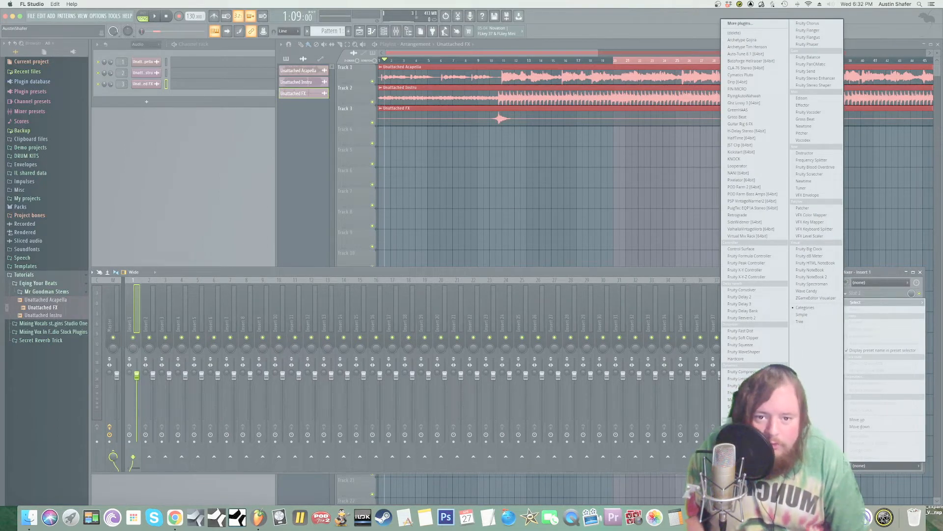
pyautogui.click(752, 468)
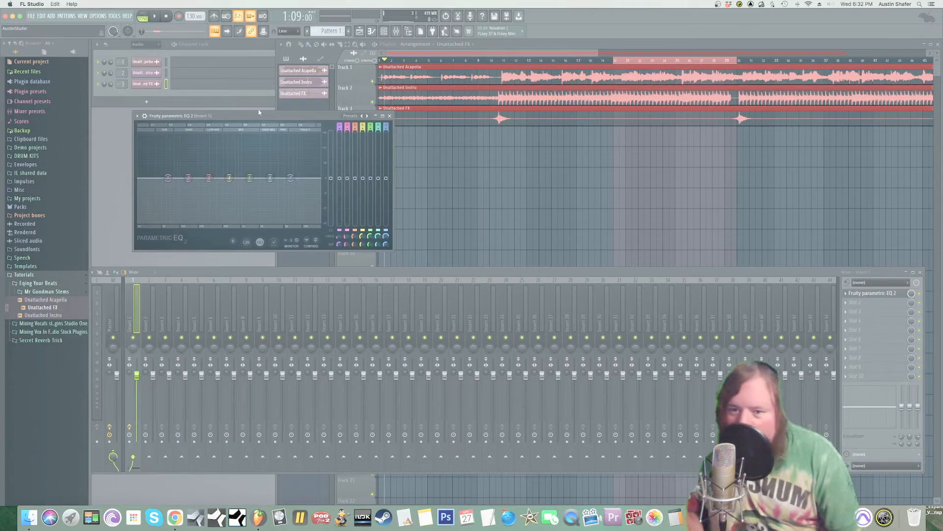
pyautogui.moveTo(259, 114); pyautogui.dragTo(524, 143)
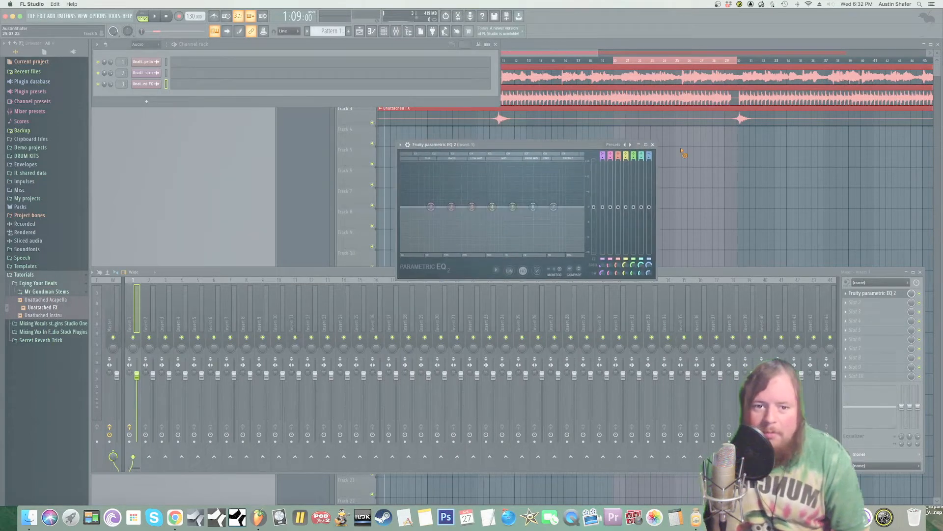
# Step: Set the playback position to bar 20 and reopen the Fruity Parametric EQ 2 on Insert 1
pyautogui.click(624, 46)
pyautogui.click(615, 62)
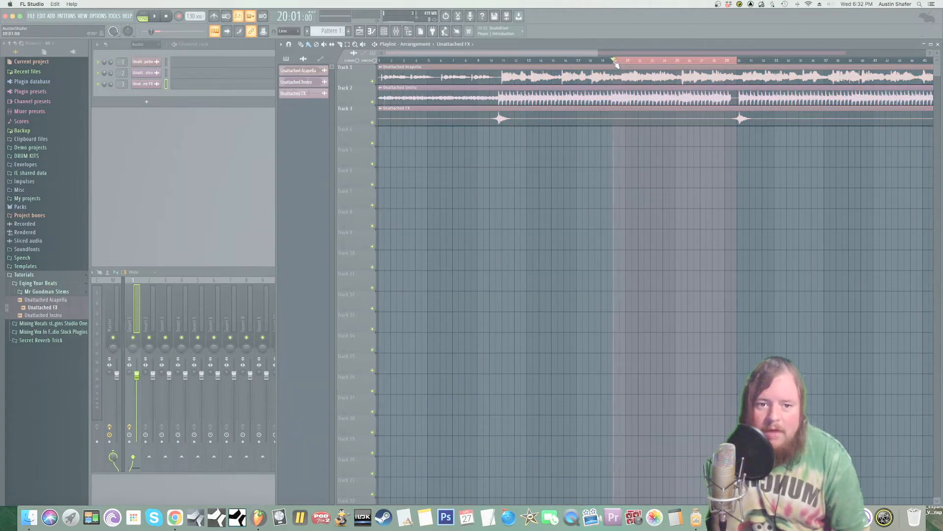
pyautogui.click(141, 290)
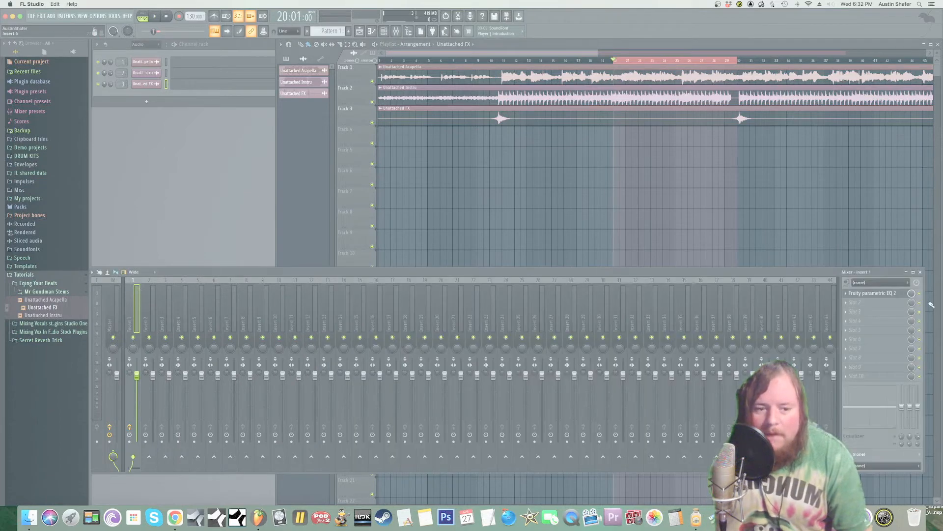
pyautogui.click(874, 293)
# Step: Boost band 5 of Insert 1's EQ to 18 dB near 838 Hz, flatten it and shift it slightly higher
pyautogui.moveTo(512, 207); pyautogui.dragTo(499, 163)
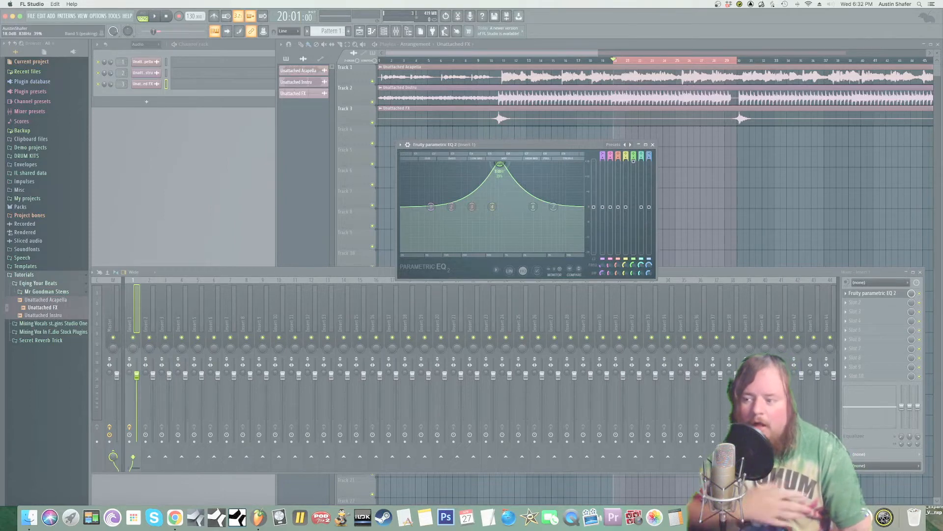
pyautogui.moveTo(499, 164); pyautogui.dragTo(502, 206)
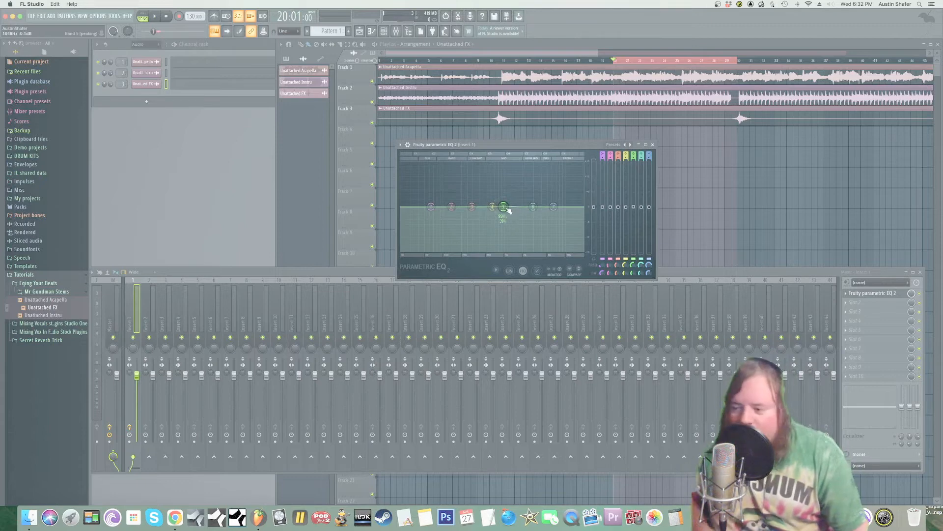
pyautogui.moveTo(502, 206); pyautogui.dragTo(519, 206)
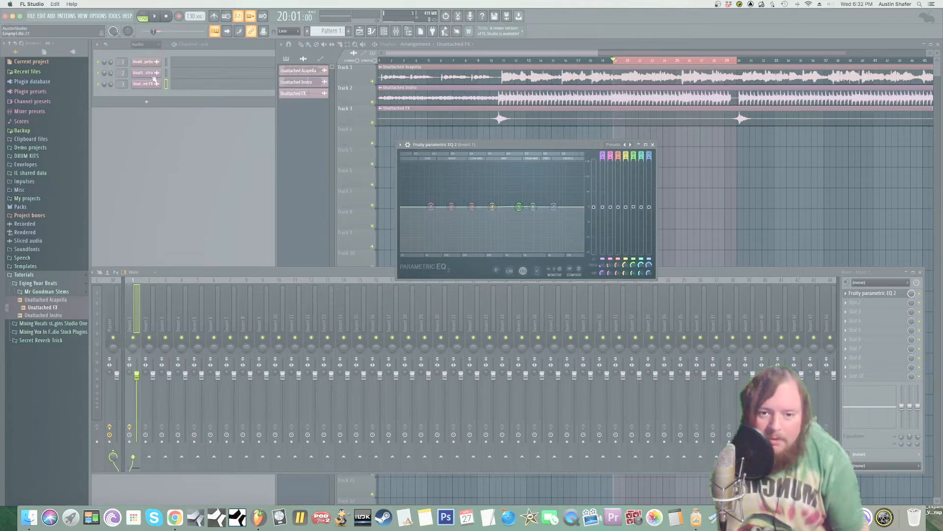
# Step: Play the marked section while boosting band 5 to 18 dB, flatten the band, close the EQ and stop playback
pyautogui.press('space')
pyautogui.moveTo(519, 206); pyautogui.dragTo(519, 164)
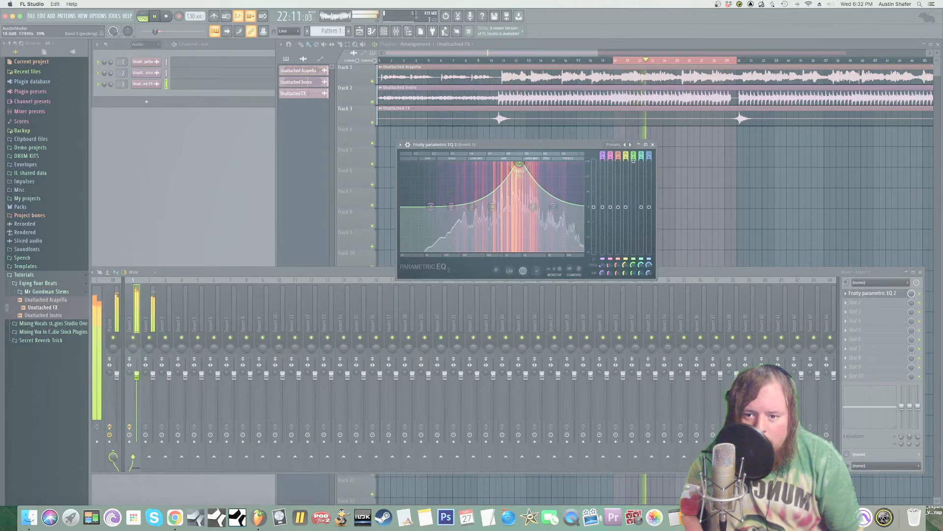
pyautogui.moveTo(519, 164); pyautogui.dragTo(527, 206)
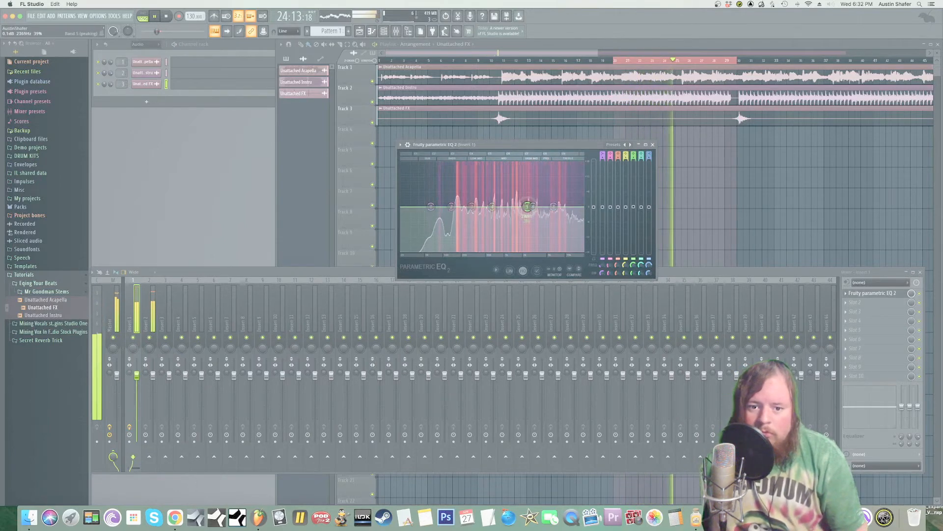
pyautogui.click(652, 144)
pyautogui.press('space')
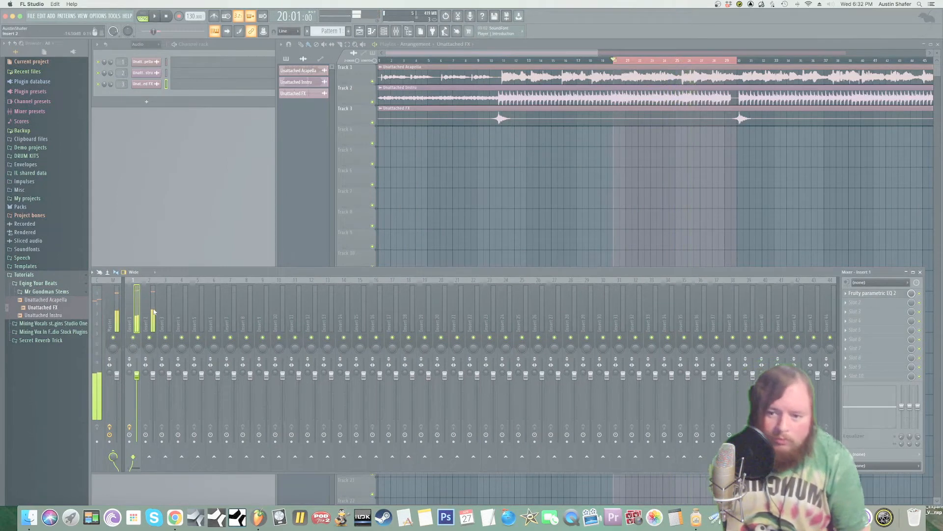
# Step: Load Fruity Parametric EQ 2 in the first effect slot of Insert 2
pyautogui.click(153, 312)
pyautogui.click(846, 295)
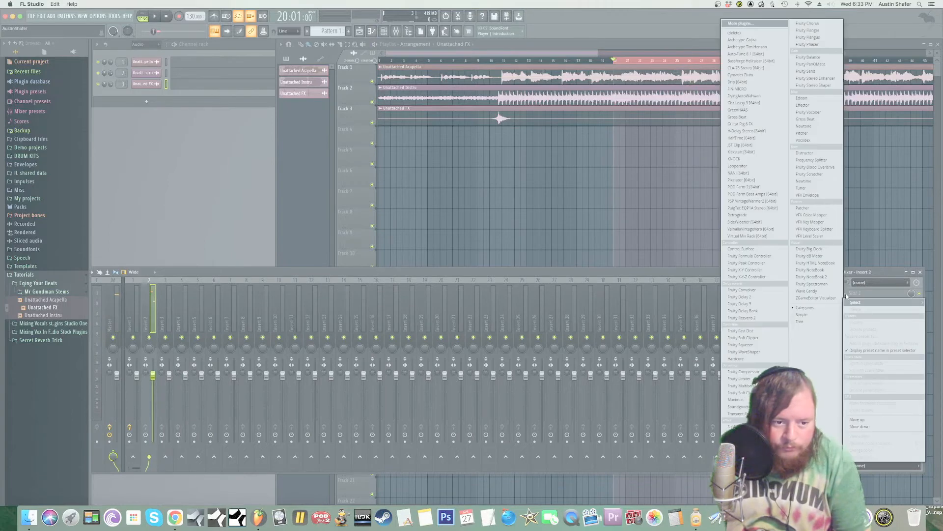
pyautogui.click(747, 448)
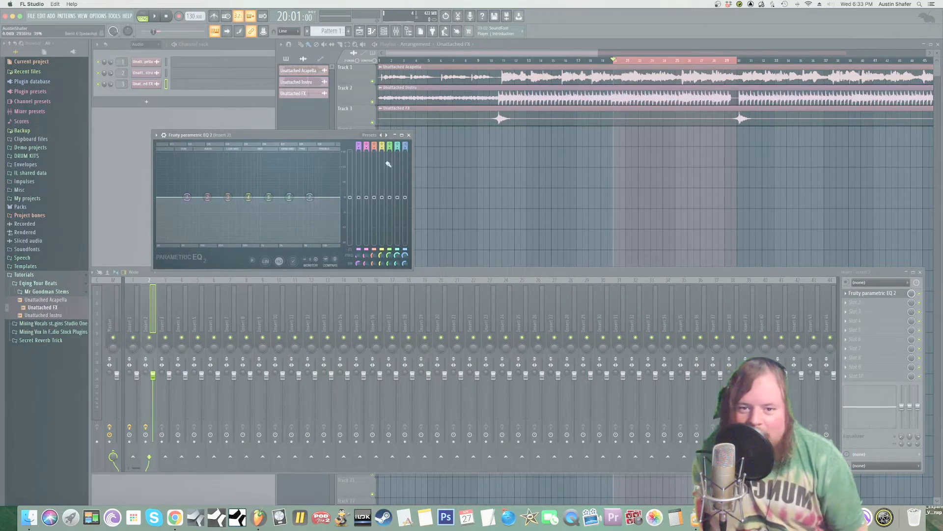
# Step: Play the marked section and cut band 6 of Insert 2's EQ by about 3 dB near 1.3 kHz
pyautogui.press('space')
pyautogui.moveTo(290, 196); pyautogui.dragTo(268, 203)
pyautogui.press('space')
pyautogui.press('space')
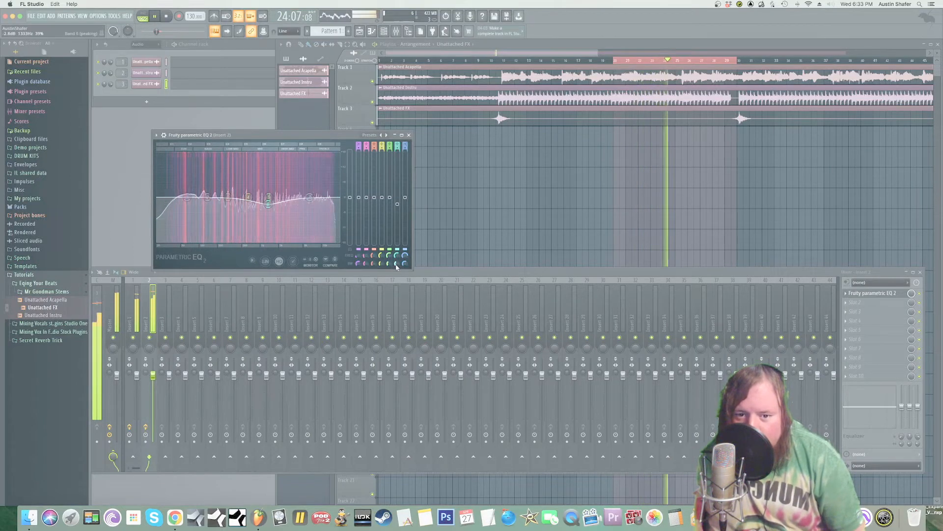
pyautogui.press('space')
# Step: Narrow the bandwidth of band 6 in Insert 2's EQ to 22%
pyautogui.scroll(-3, 268, 203)
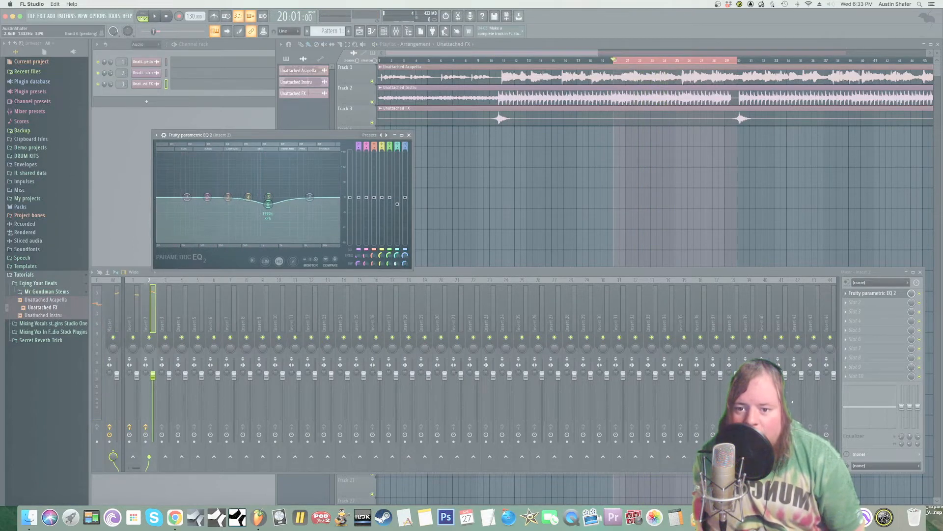
pyautogui.scroll(1, 268, 204)
pyautogui.moveTo(397, 265); pyautogui.dragTo(397, 257)
pyautogui.scroll(-4, 268, 203)
pyautogui.scroll(4, 268, 204)
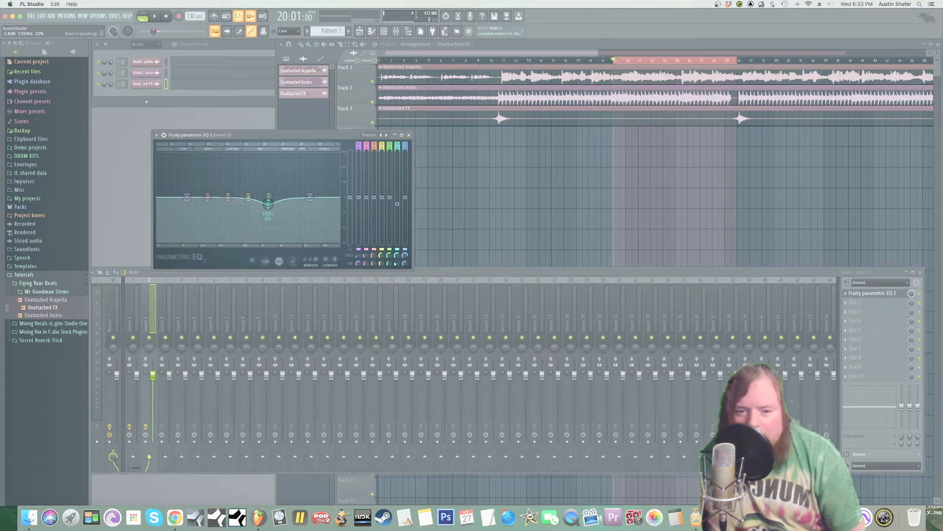
# Step: Deepen the band 6 cut, play the section and settle the band at about -3.5 dB near 1.4 kHz
pyautogui.moveTo(268, 204); pyautogui.dragTo(268, 211)
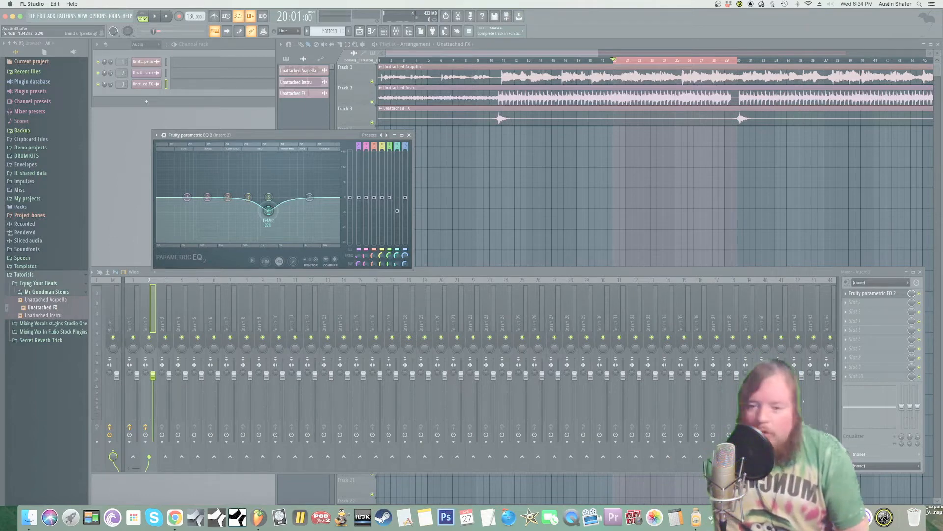
pyautogui.moveTo(268, 210); pyautogui.dragTo(268, 211)
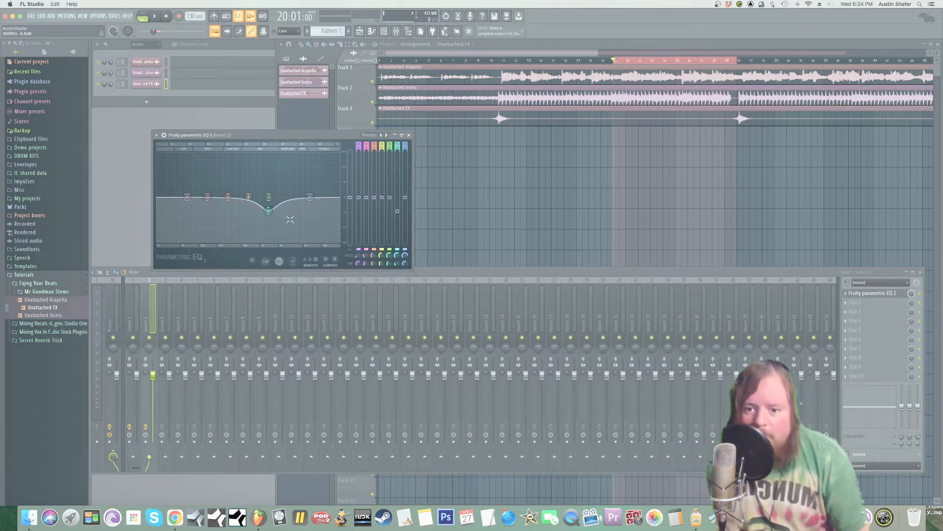
pyautogui.press('space')
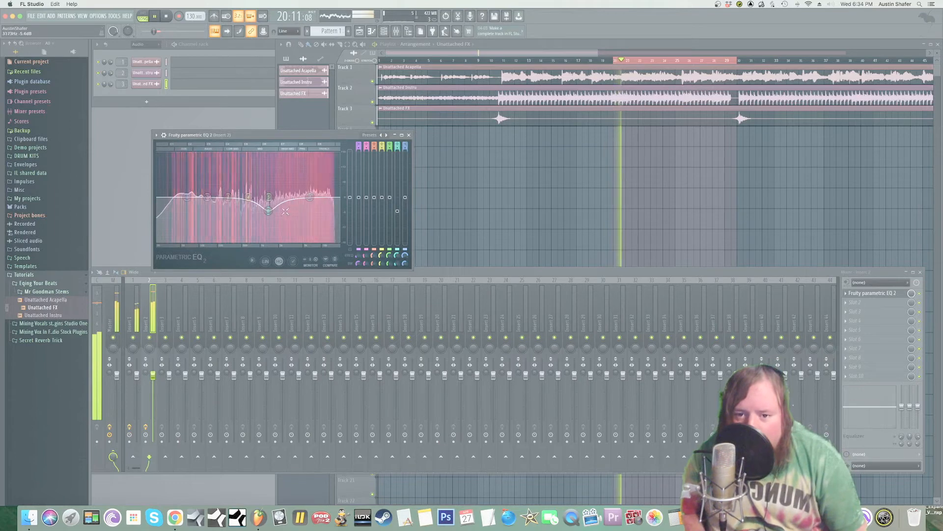
pyautogui.moveTo(268, 211); pyautogui.dragTo(270, 206)
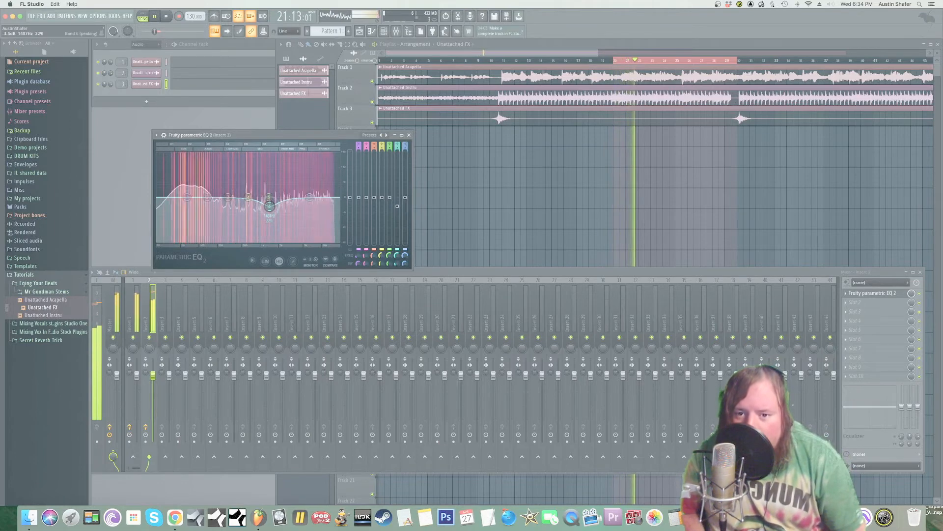
# Step: Lower band 4 slightly in the low mids and band 7 slightly in the highs while listening, and stop playback
pyautogui.moveTo(248, 198)
pyautogui.mouseDown()
pyautogui.moveTo(259, 183)
pyautogui.moveTo(254, 160)
pyautogui.moveTo(237, 155)
pyautogui.moveTo(248, 158)
pyautogui.moveTo(232, 204)
pyautogui.mouseUp()
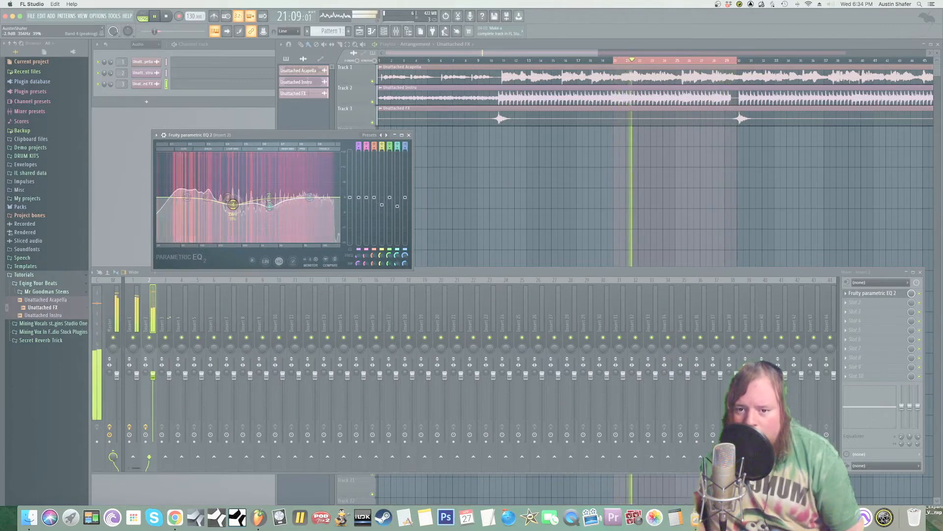
pyautogui.moveTo(311, 203); pyautogui.dragTo(315, 200)
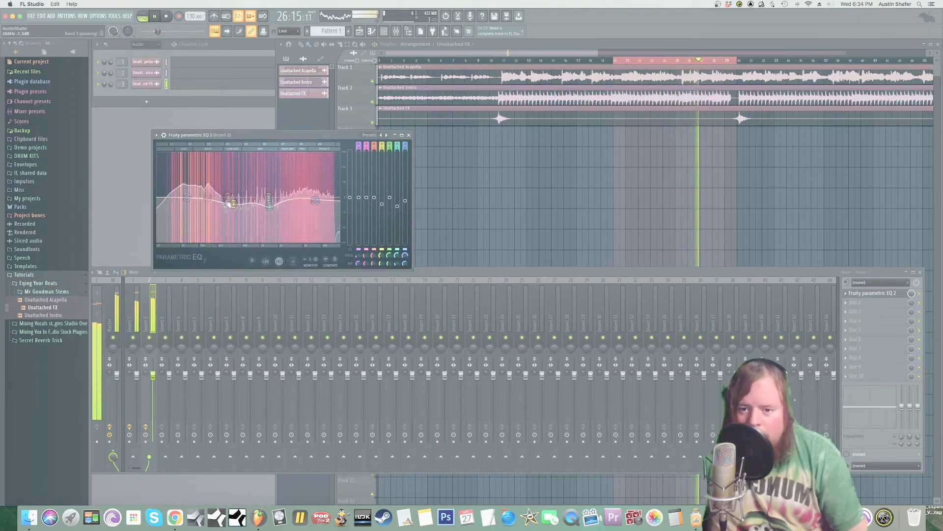
pyautogui.moveTo(233, 204); pyautogui.dragTo(234, 202)
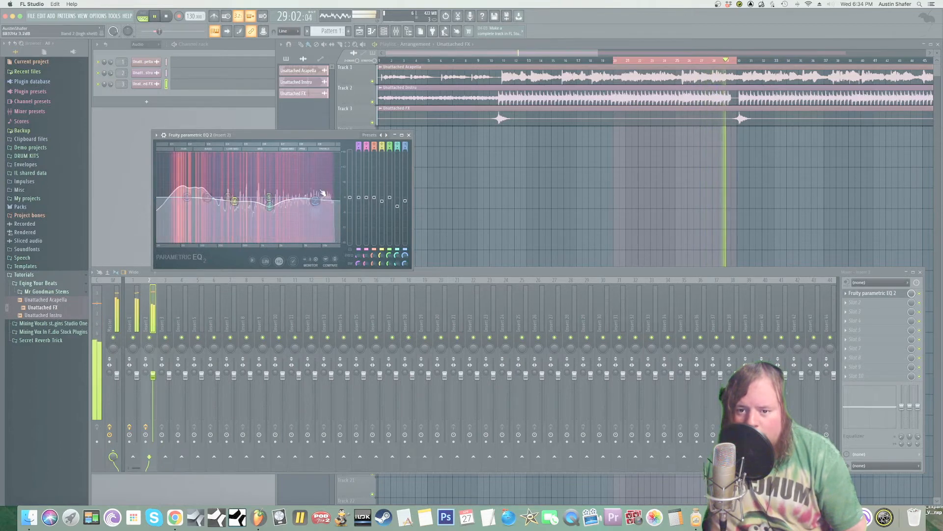
pyautogui.press('space')
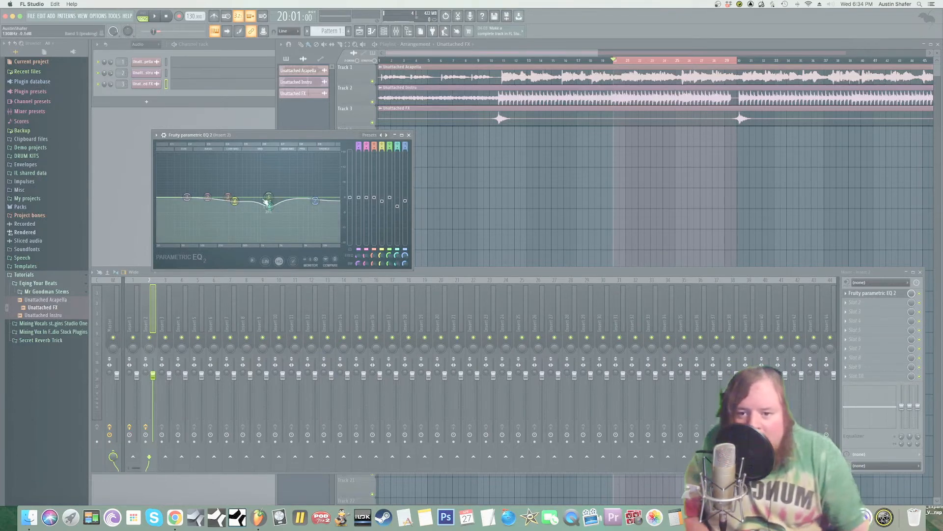
pyautogui.moveTo(235, 202)
pyautogui.mouseDown()
pyautogui.moveTo(268, 211)
pyautogui.moveTo(233, 201)
pyautogui.mouseUp()
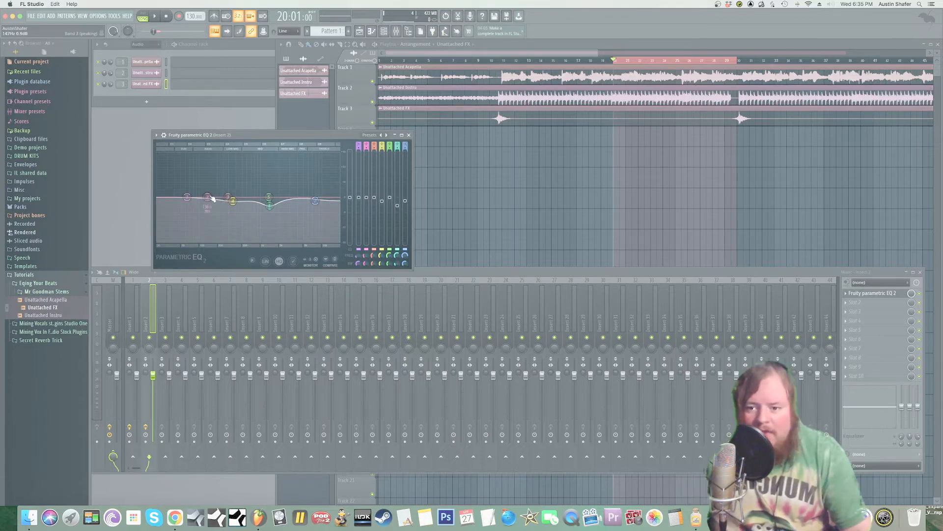
# Step: Move band 2 to about 223 Hz with a slight boost and close Insert 2's EQ
pyautogui.moveTo(207, 197)
pyautogui.mouseDown()
pyautogui.moveTo(225, 205)
pyautogui.moveTo(220, 195)
pyautogui.mouseUp()
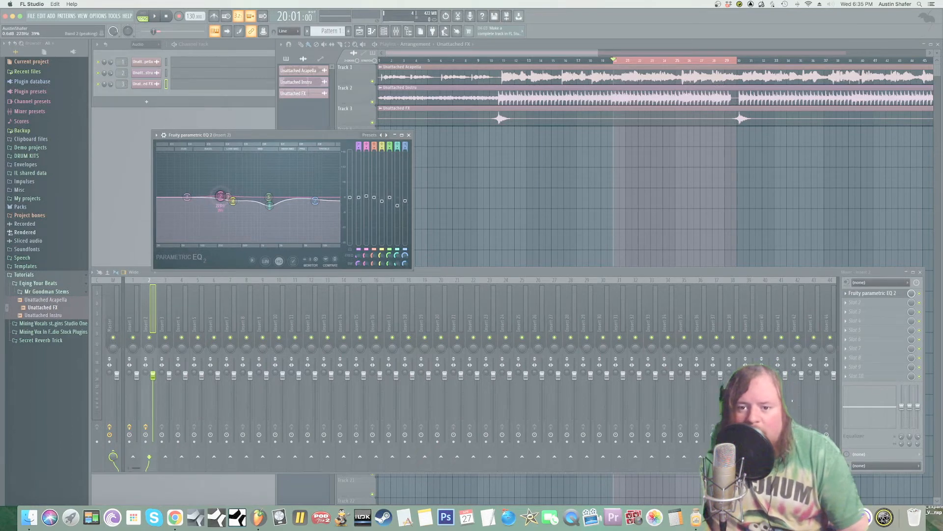
pyautogui.click(409, 134)
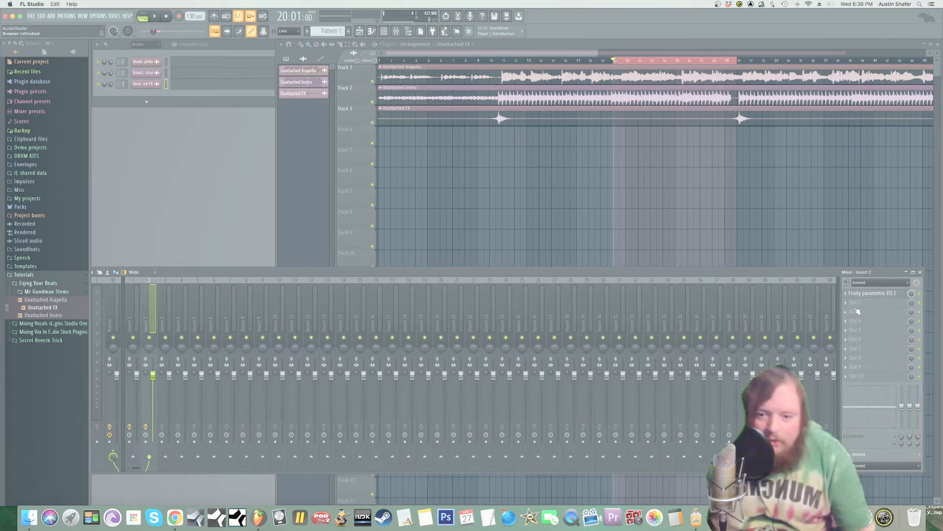
# Step: Find the Center Stereo effect by searching for "center" and load it into Insert 2 after the EQ
pyautogui.click(856, 311)
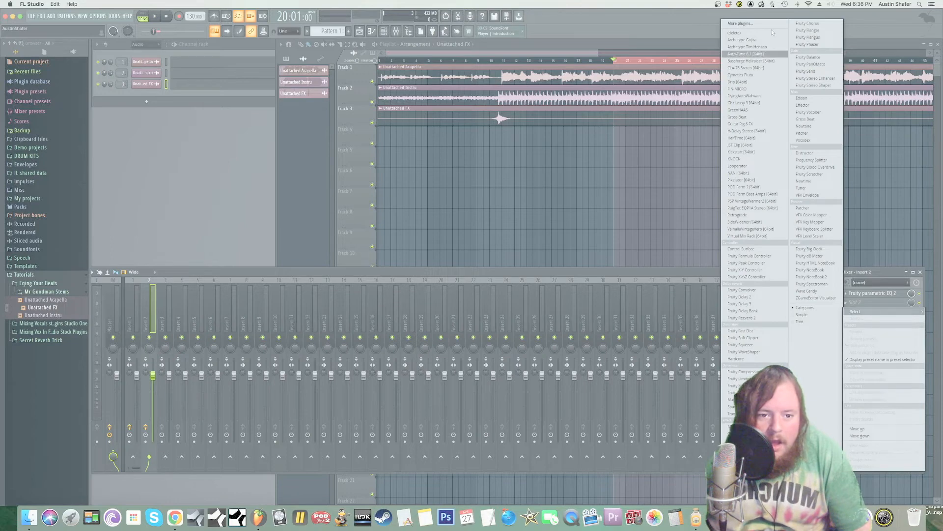
pyautogui.click(759, 23)
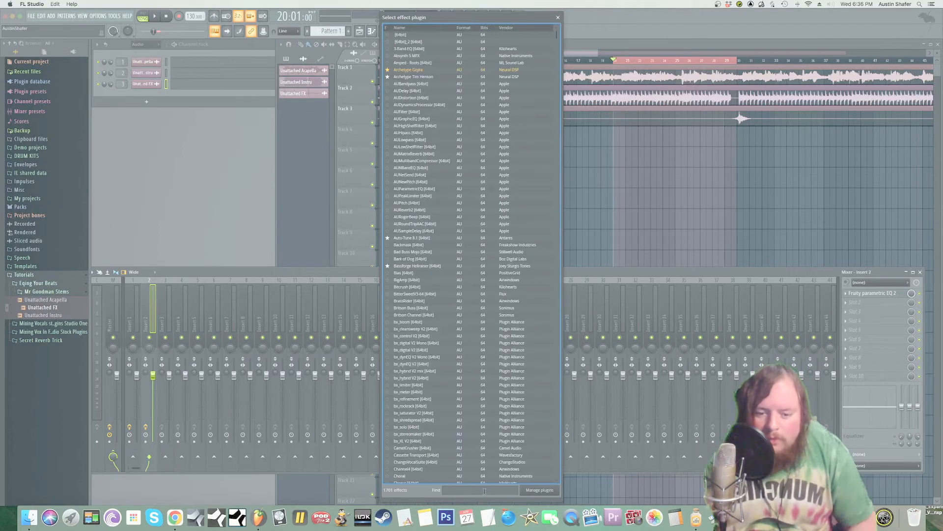
pyautogui.click(485, 490)
pyautogui.write('center')
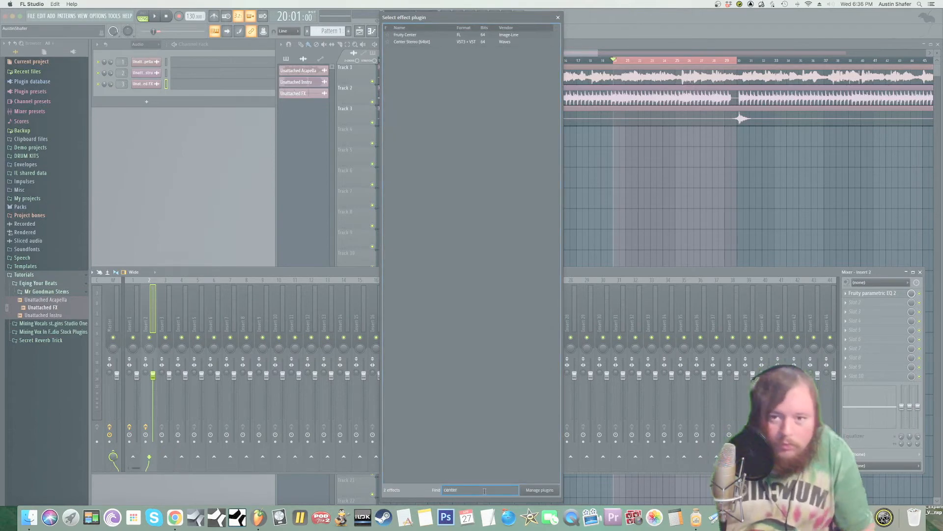
pyautogui.click(421, 43)
pyautogui.click(387, 42)
pyautogui.doubleClick(408, 42)
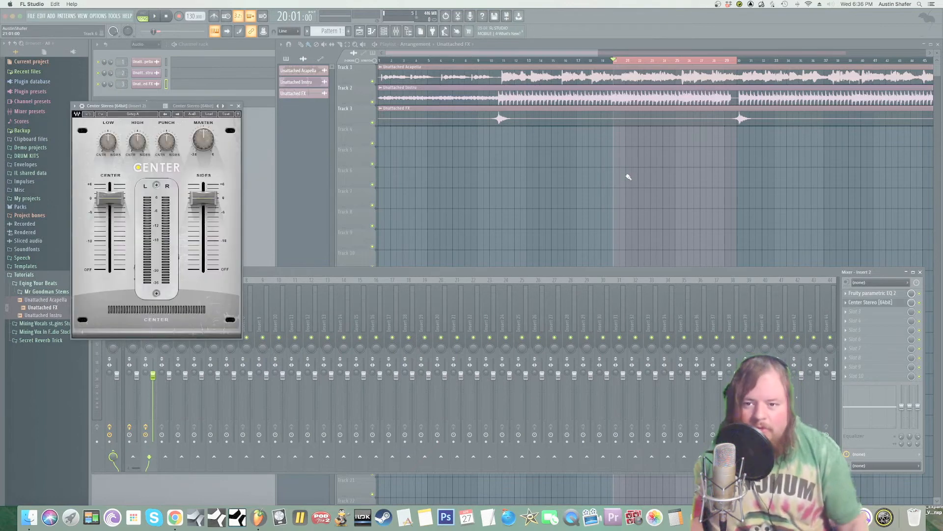
# Step: Play the section, lower Center Stereo's Sides level slightly and raise its Center level to about 1.1, then close the plugin and stop playback
pyautogui.moveTo(150, 111); pyautogui.dragTo(284, 101)
pyautogui.press('space')
pyautogui.moveTo(346, 192)
pyautogui.mouseDown()
pyautogui.moveTo(346, 263)
pyautogui.moveTo(346, 198)
pyautogui.mouseUp()
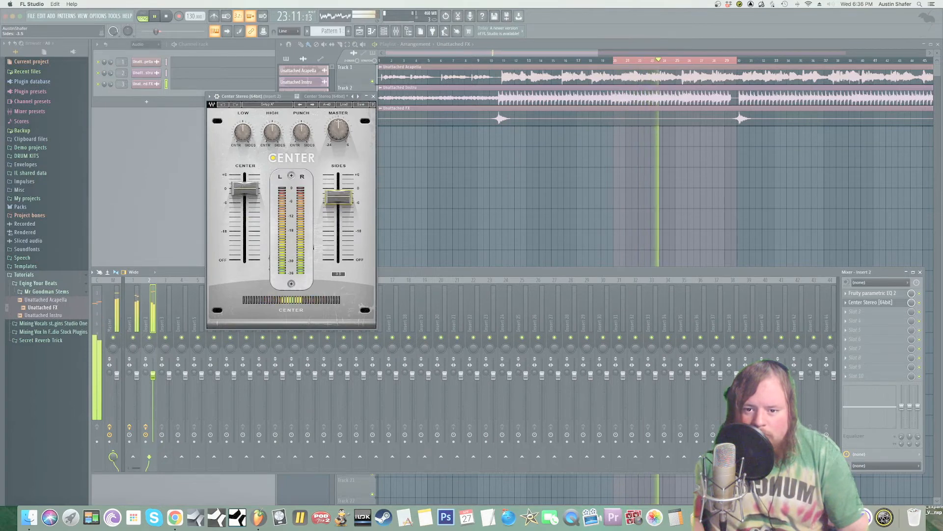
pyautogui.moveTo(341, 201); pyautogui.dragTo(341, 199)
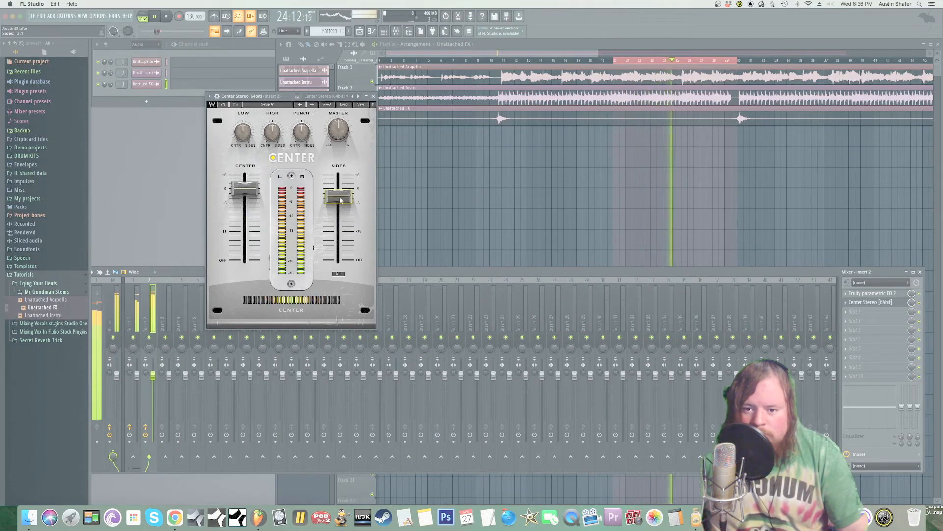
pyautogui.moveTo(244, 190); pyautogui.dragTo(244, 187)
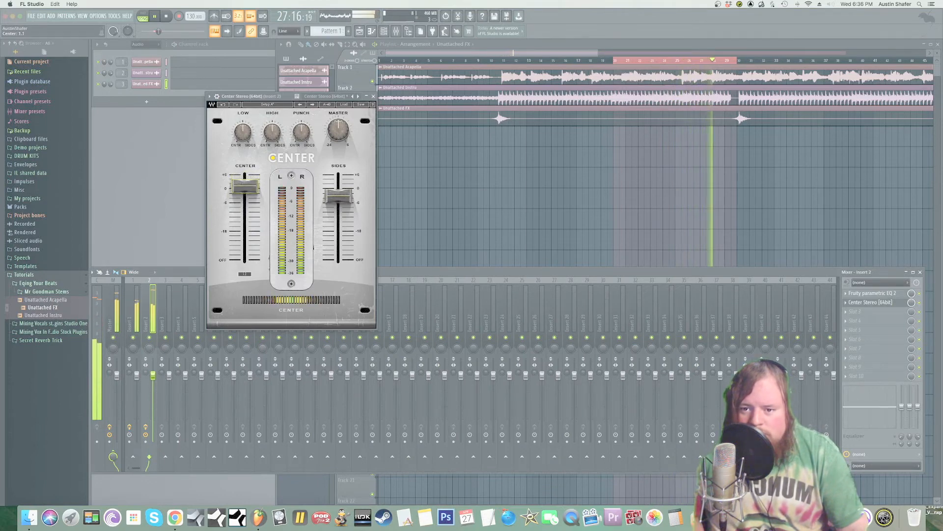
pyautogui.moveTo(338, 196); pyautogui.dragTo(338, 195)
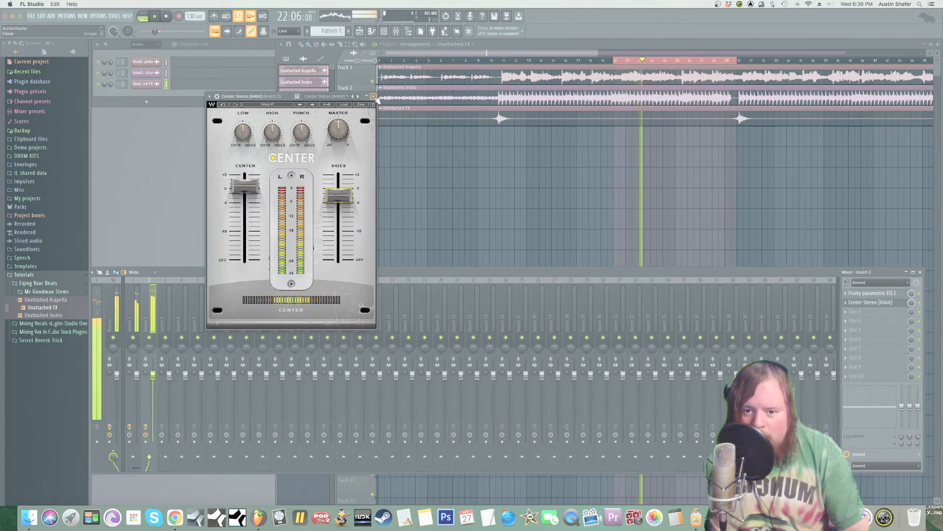
pyautogui.click(373, 96)
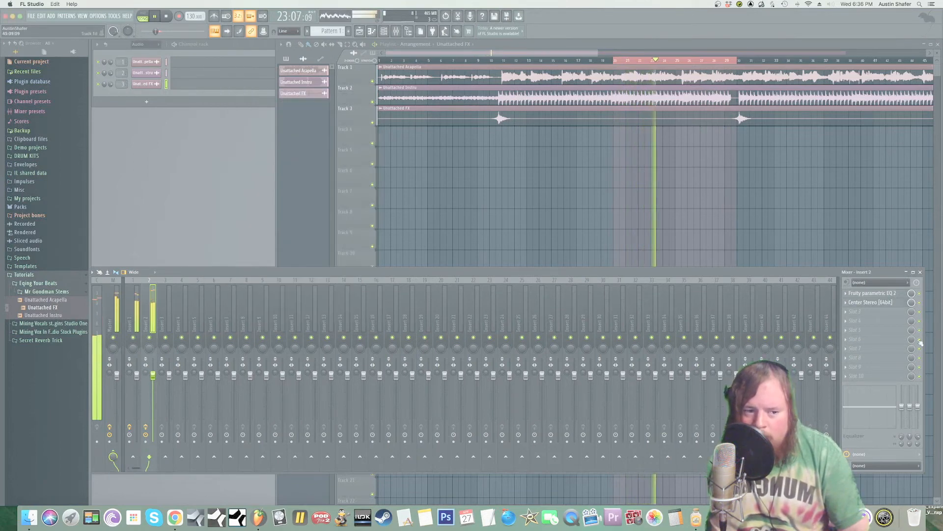
pyautogui.press('space')
# Step: Reopen Insert 2's Fruity Parametric EQ 2 and make the band 6 cut shallower while listening, then stop playback
pyautogui.click(880, 294)
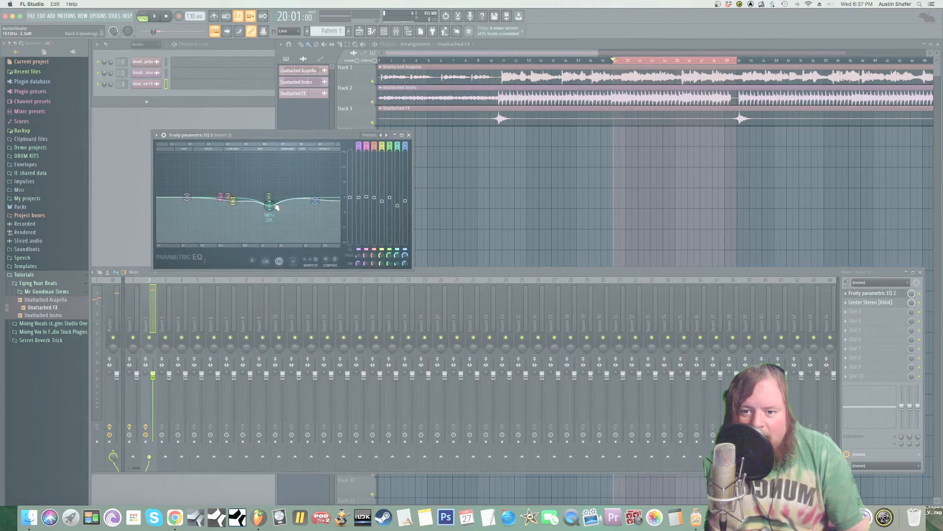
pyautogui.press('space')
pyautogui.moveTo(274, 206); pyautogui.dragTo(276, 203)
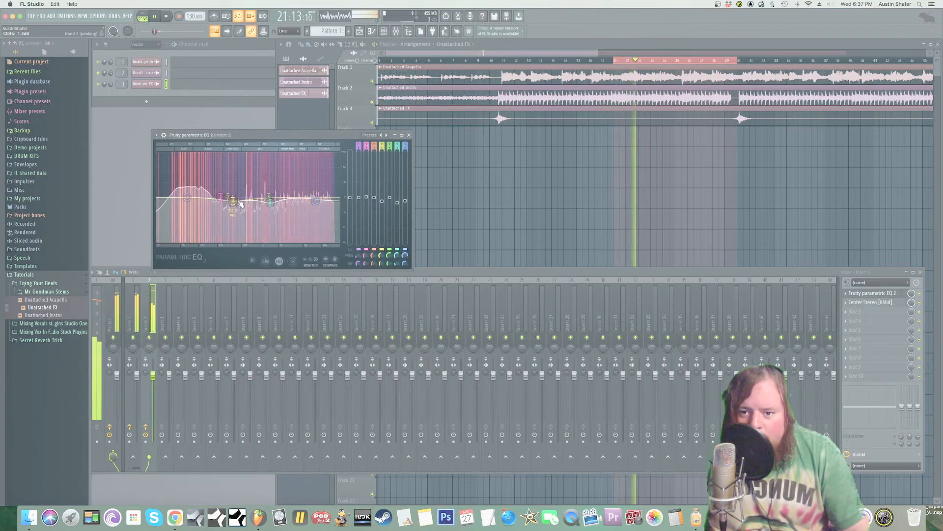
pyautogui.press('space')
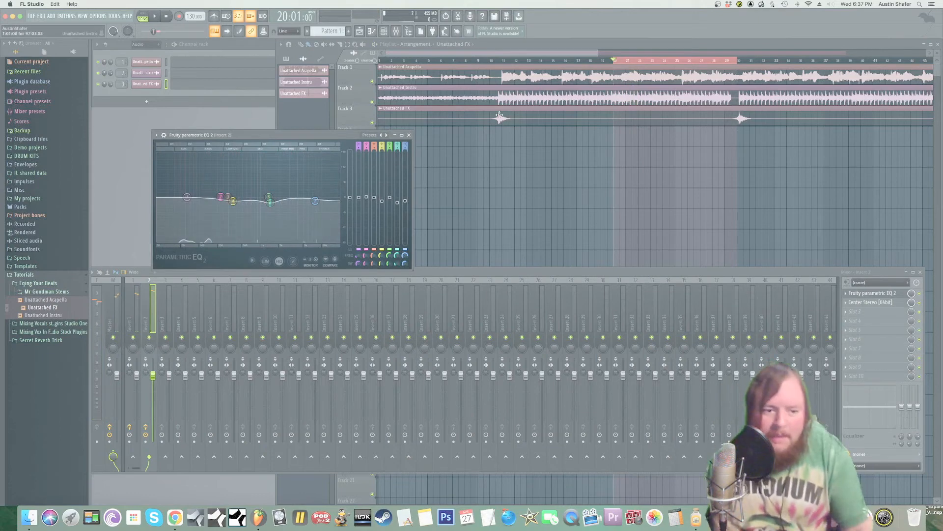
# Step: Load FabFilter Pro-Q 2 into Insert 2 after Center Stereo and close the Fruity Parametric EQ 2 window
pyautogui.click(853, 311)
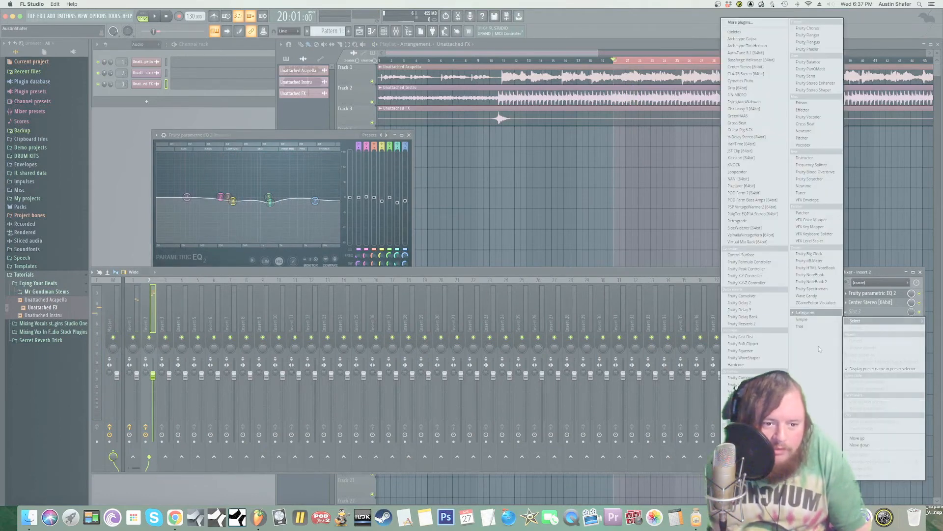
pyautogui.click(752, 23)
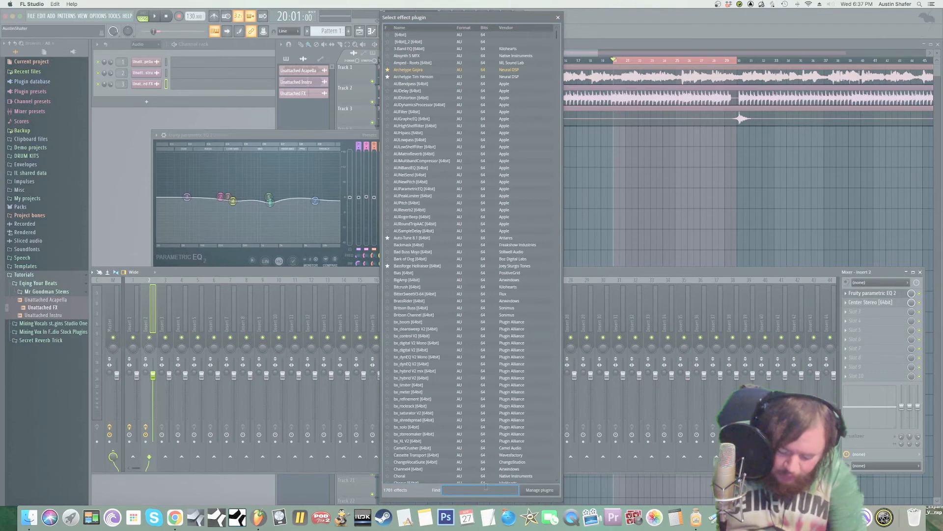
pyautogui.write('fab')
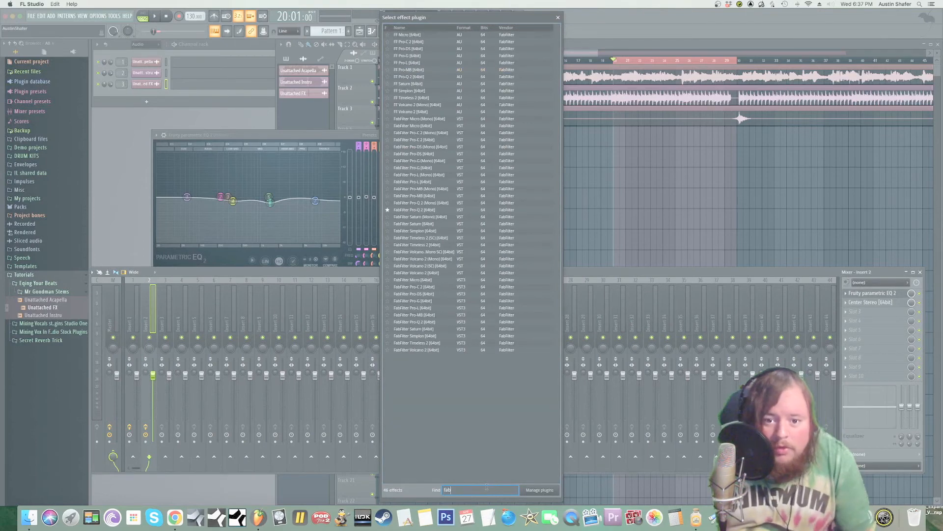
pyautogui.click(425, 210)
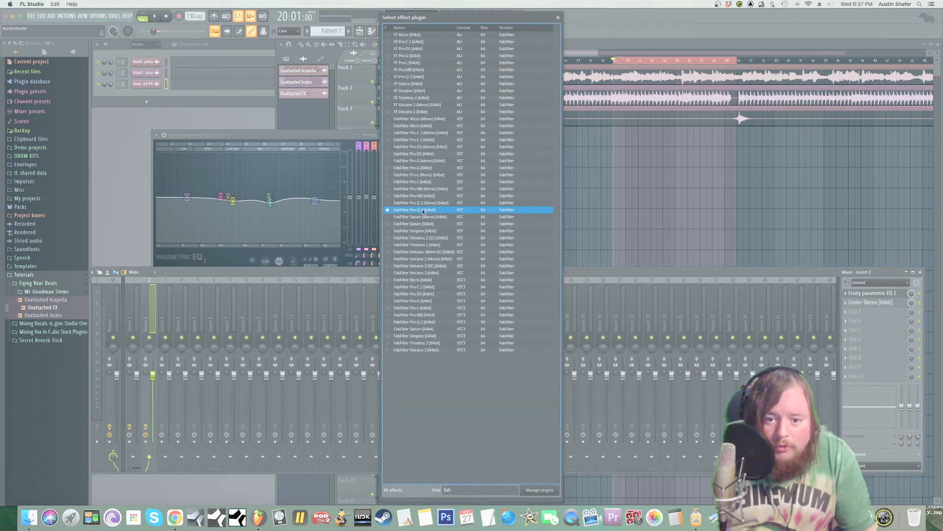
pyautogui.doubleClick(424, 210)
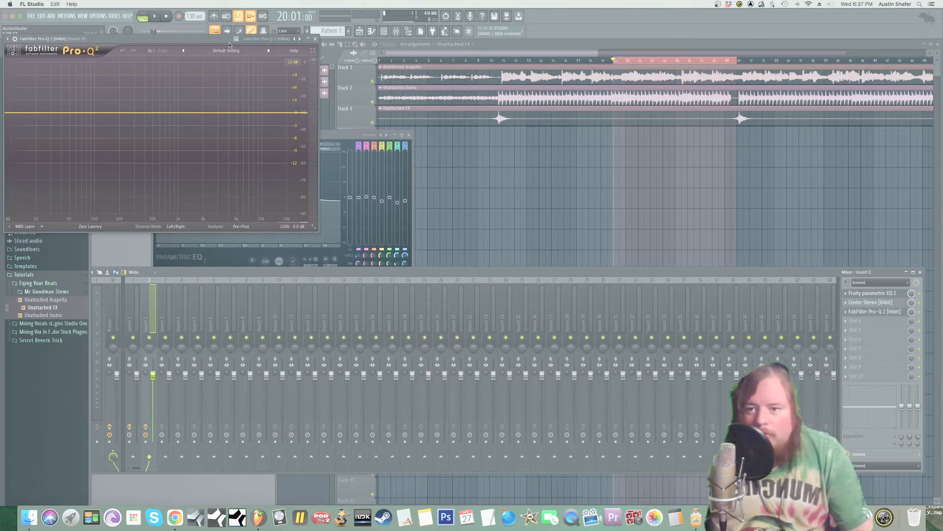
pyautogui.click(409, 136)
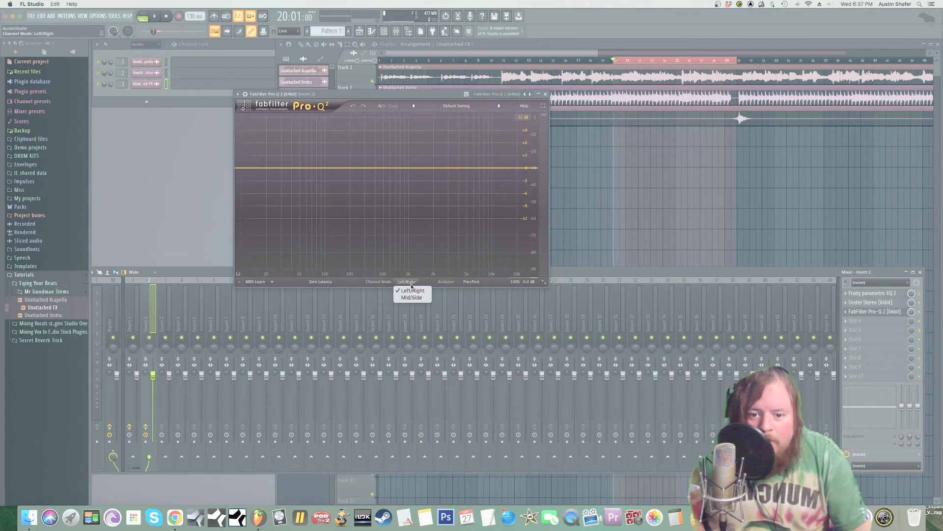
# Step: Set Pro-Q 2's channel mode to Mid/Side and add a mid-only bell boost of about 5 dB near 6 kHz
pyautogui.click(412, 298)
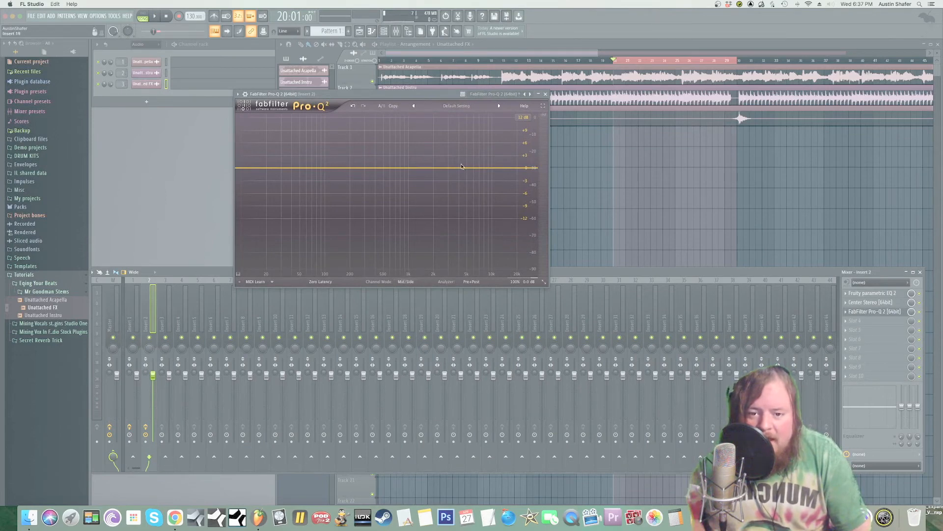
pyautogui.moveTo(467, 169); pyautogui.dragTo(474, 145)
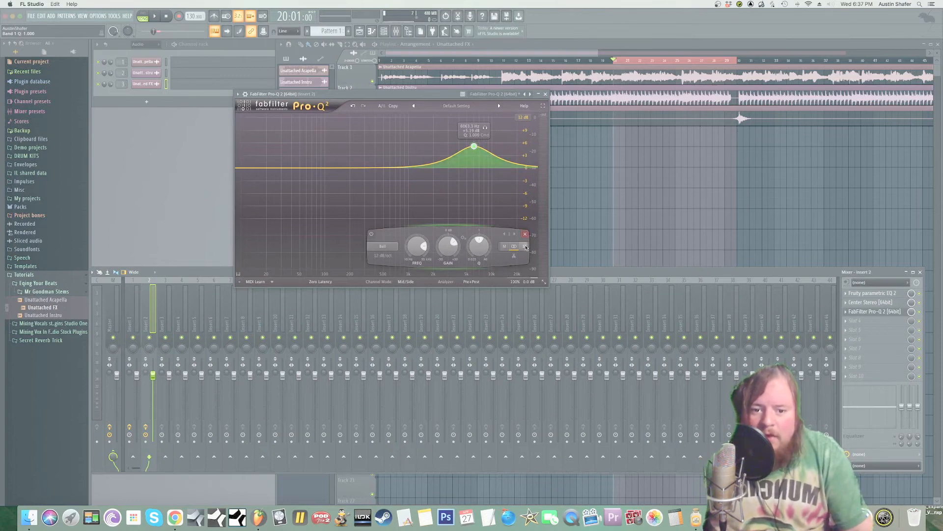
pyautogui.click(510, 248)
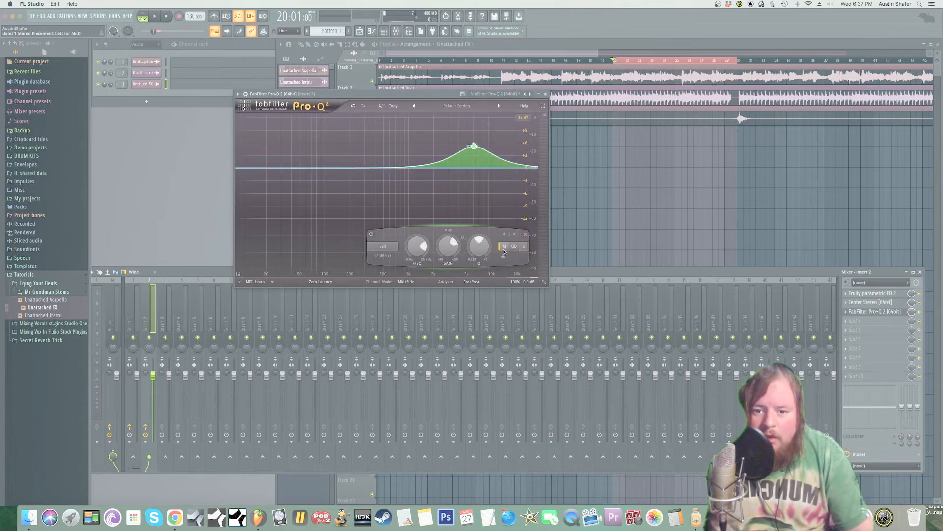
pyautogui.click(523, 247)
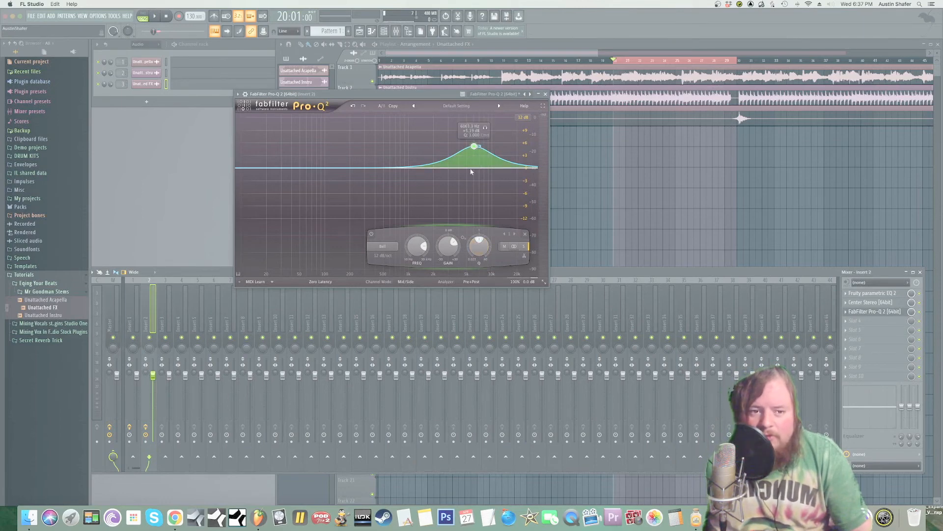
pyautogui.click(505, 247)
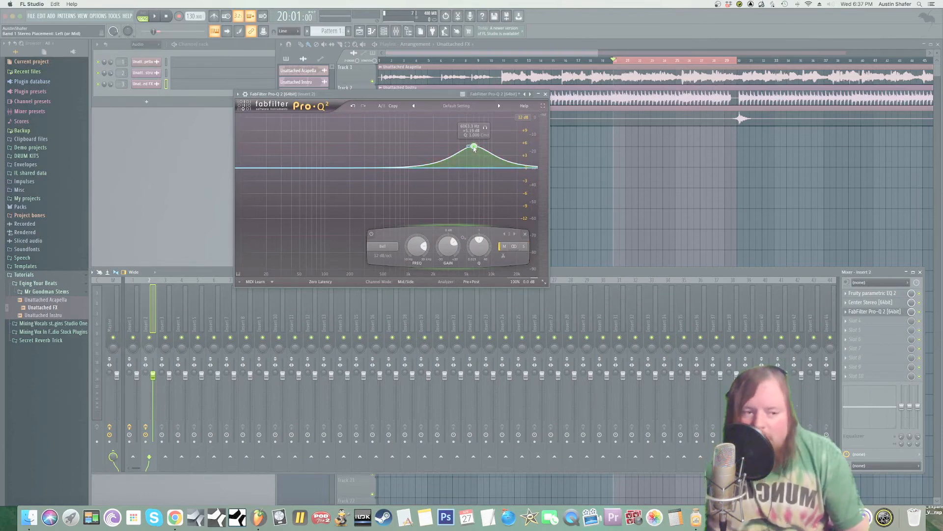
# Step: While playing, turn the bell into a cut of about 1.2 dB near 2.3 kHz, compare side placement and return it to mid
pyautogui.press('space')
pyautogui.moveTo(474, 149); pyautogui.dragTo(443, 174)
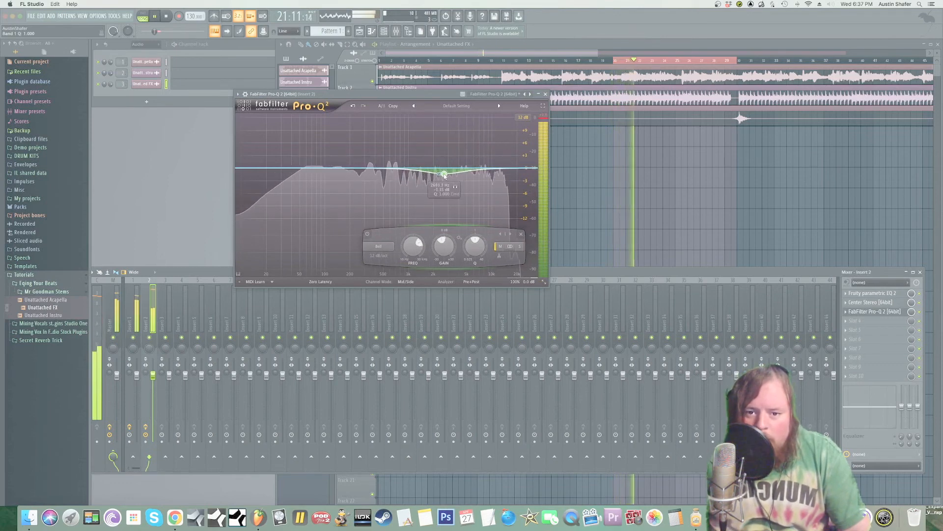
pyautogui.moveTo(443, 174); pyautogui.dragTo(439, 173)
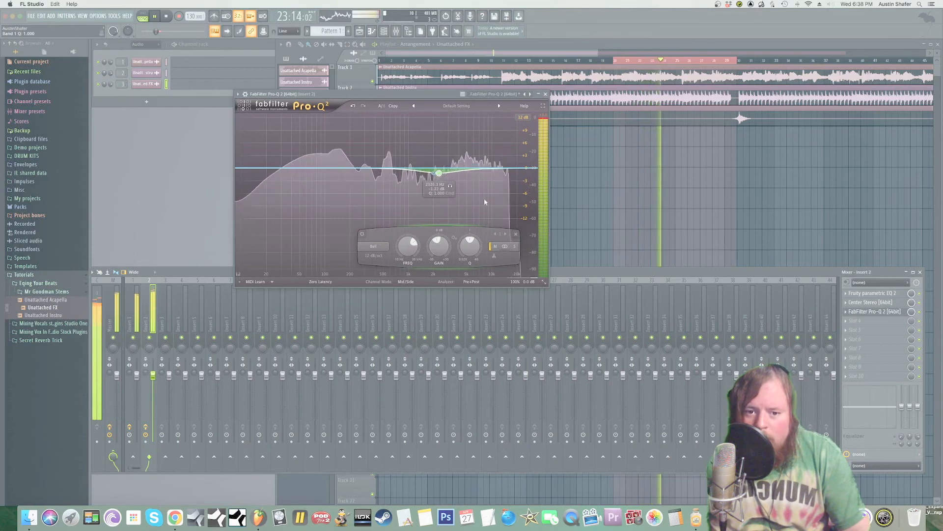
pyautogui.click(515, 246)
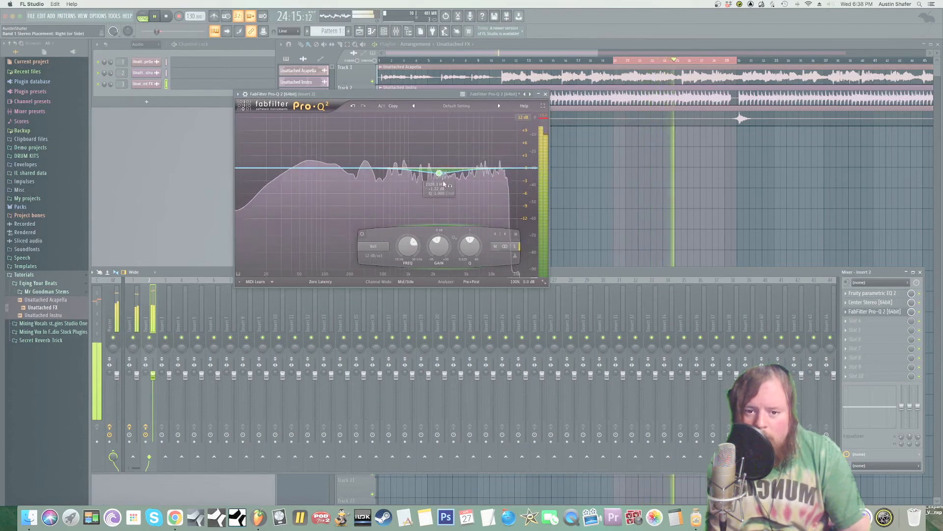
pyautogui.click(495, 246)
pyautogui.press('space')
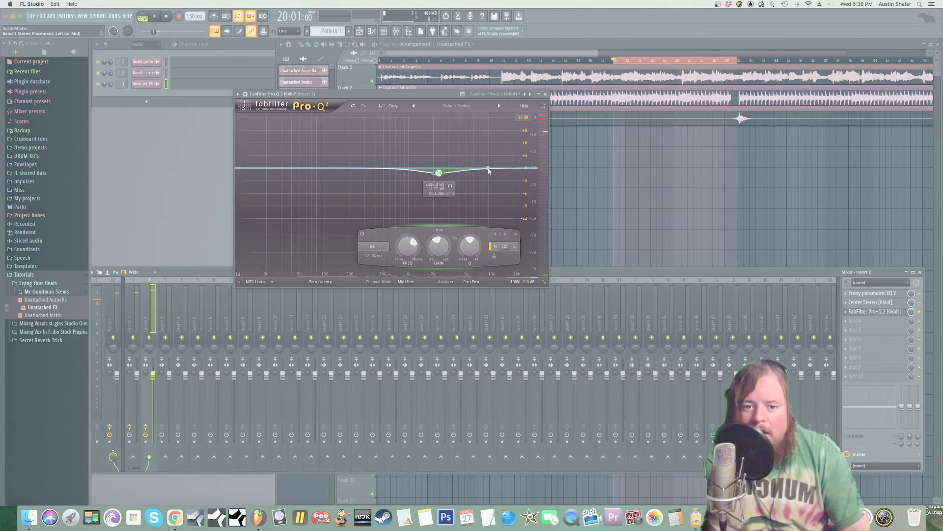
# Step: Add a side-only bell boost and settle it at about 1.3 dB near 715 Hz while listening, then stop playback
pyautogui.moveTo(478, 169); pyautogui.dragTo(436, 161)
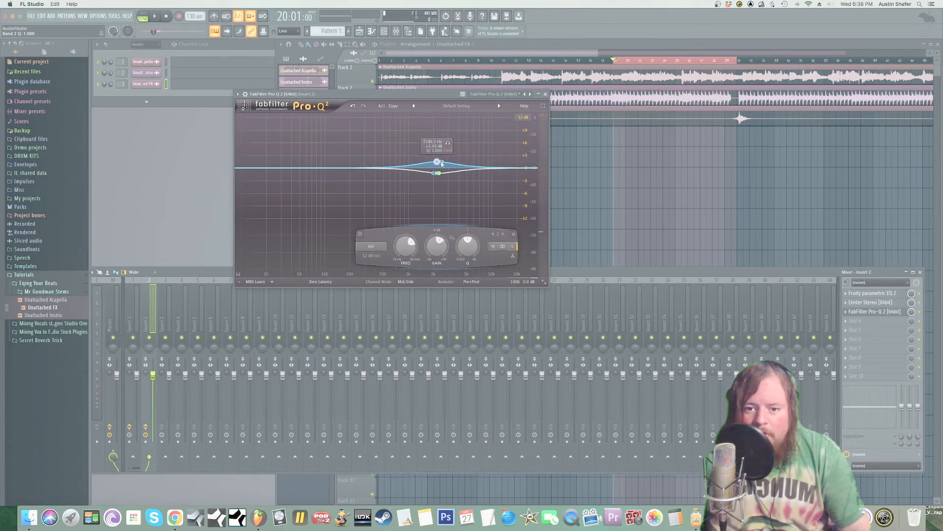
pyautogui.press('space')
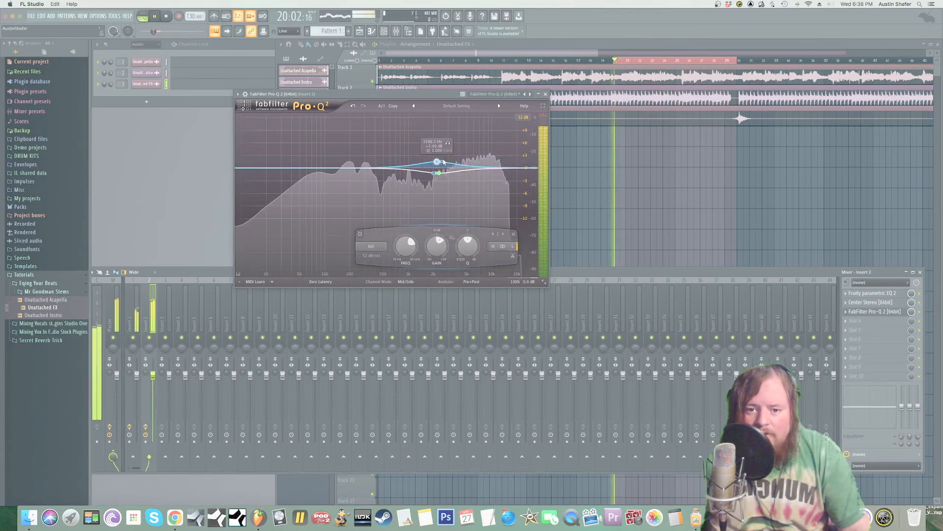
pyautogui.moveTo(438, 164); pyautogui.dragTo(396, 162)
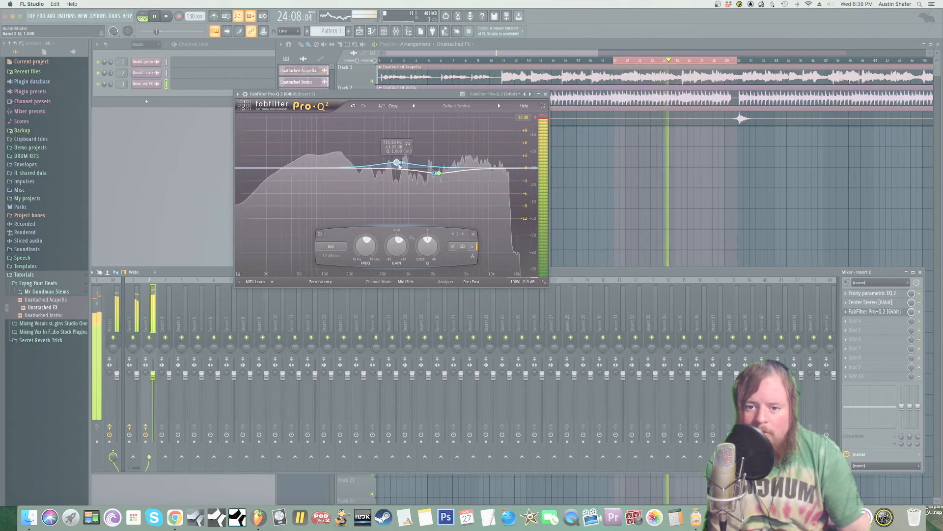
pyautogui.press('space')
# Step: Add a side-only Low Cut band in the lows and set it to about 50 Hz
pyautogui.moveTo(301, 169); pyautogui.dragTo(305, 173)
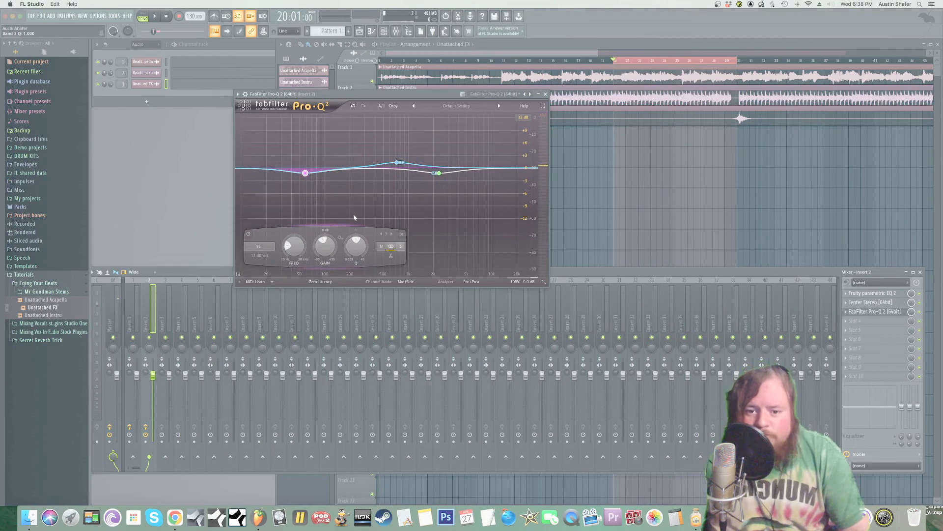
pyautogui.click(402, 250)
pyautogui.click(259, 246)
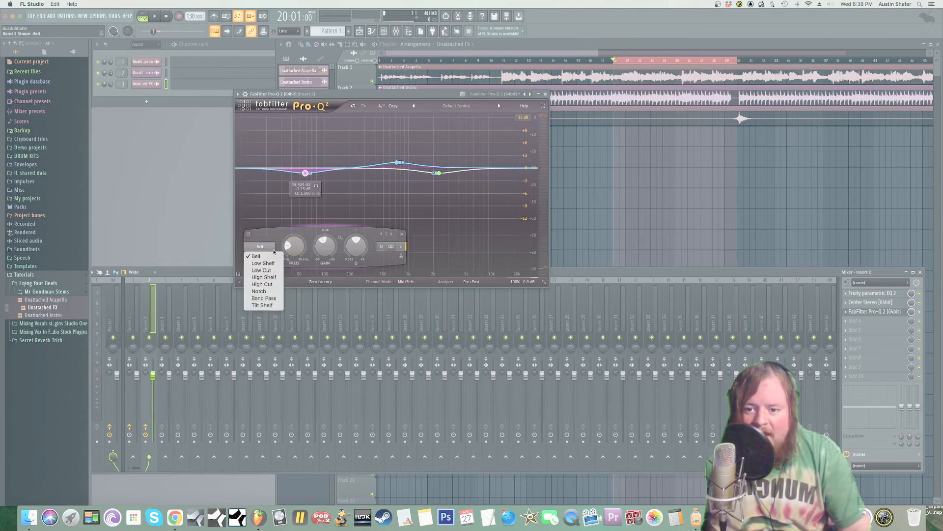
pyautogui.click(261, 271)
pyautogui.scroll(-2, 297, 169)
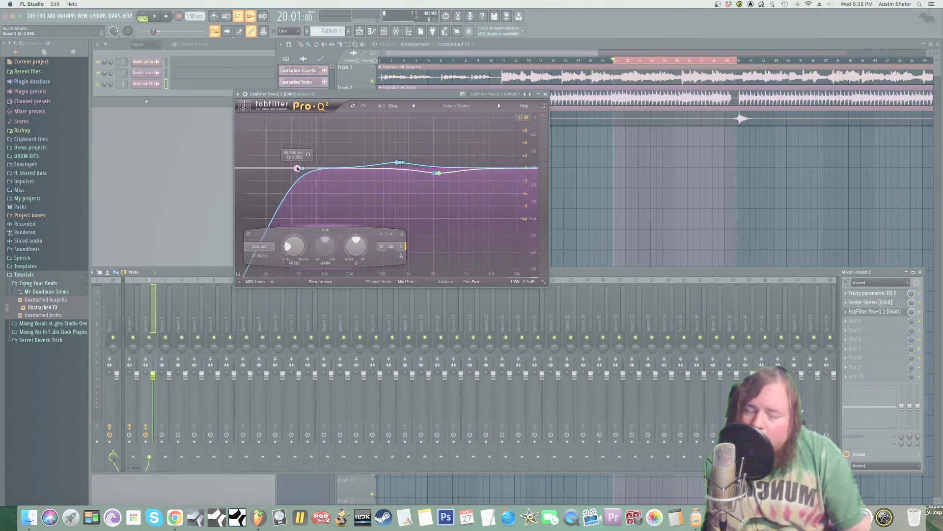
pyautogui.moveTo(296, 168); pyautogui.dragTo(300, 168)
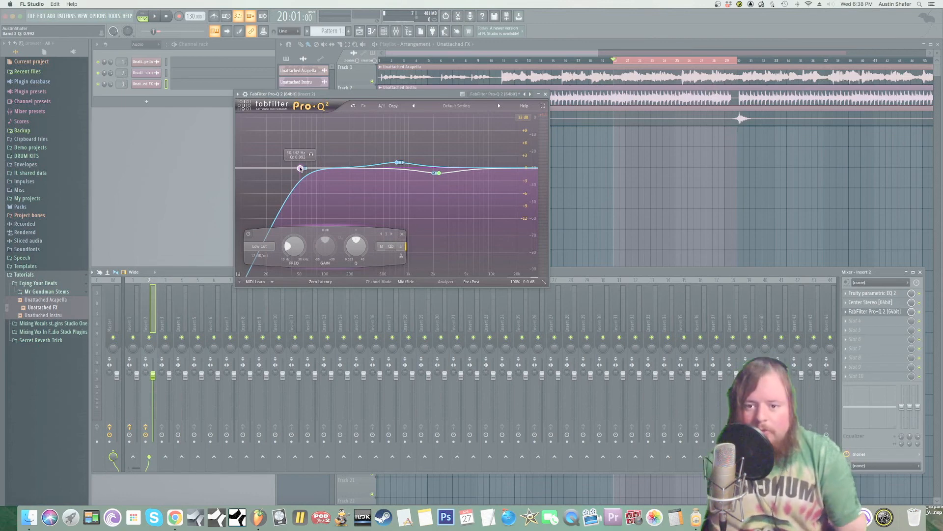
# Step: Play the section and raise the side low cut to about 69 Hz, then stop playback
pyautogui.press('space')
pyautogui.moveTo(301, 169)
pyautogui.mouseDown()
pyautogui.moveTo(287, 169)
pyautogui.moveTo(372, 171)
pyautogui.moveTo(314, 165)
pyautogui.mouseUp()
pyautogui.press('space')
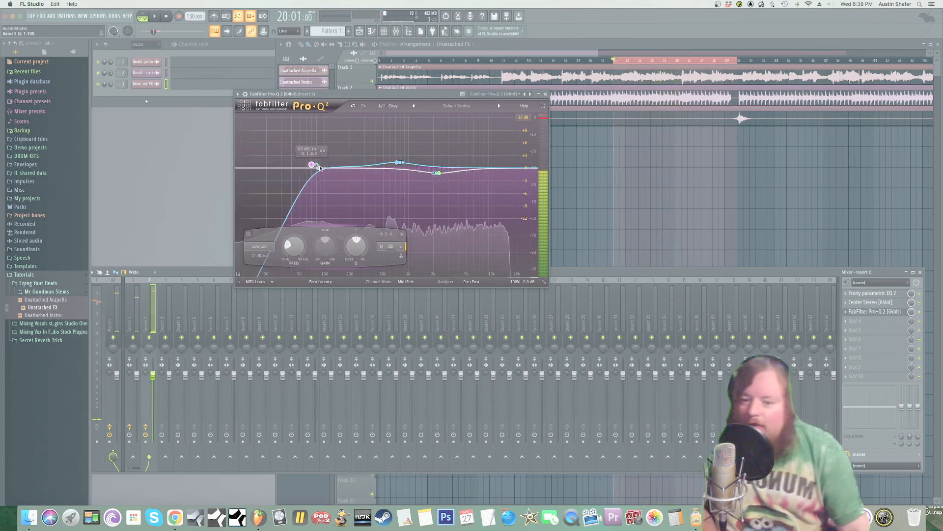